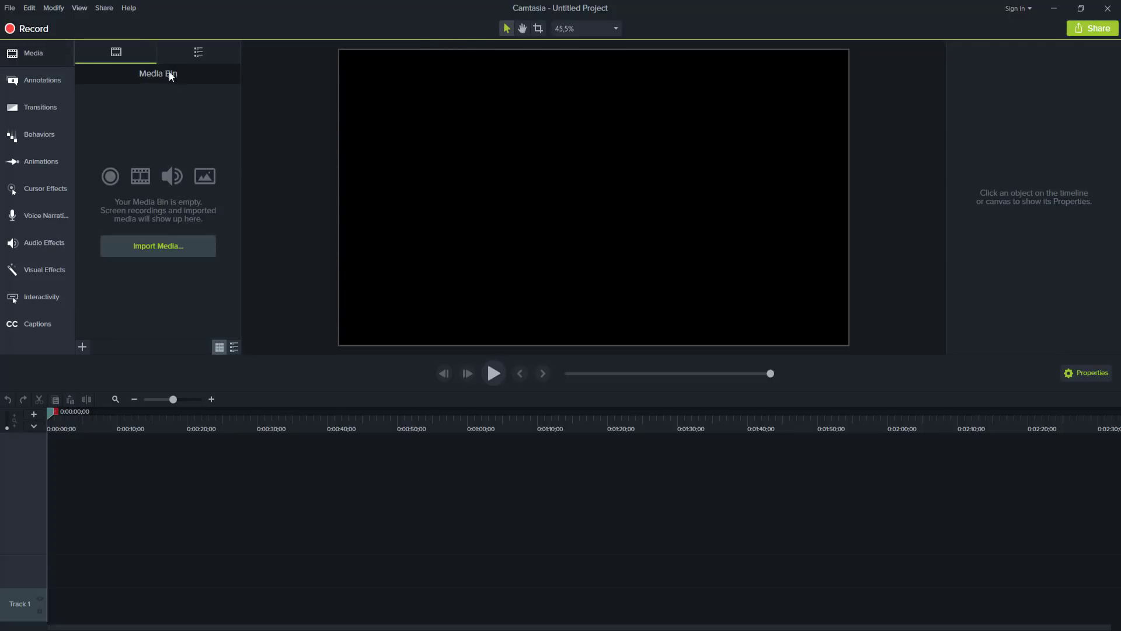
Browse the asset folders in the media library and return to the media bin
left_click(198, 55)
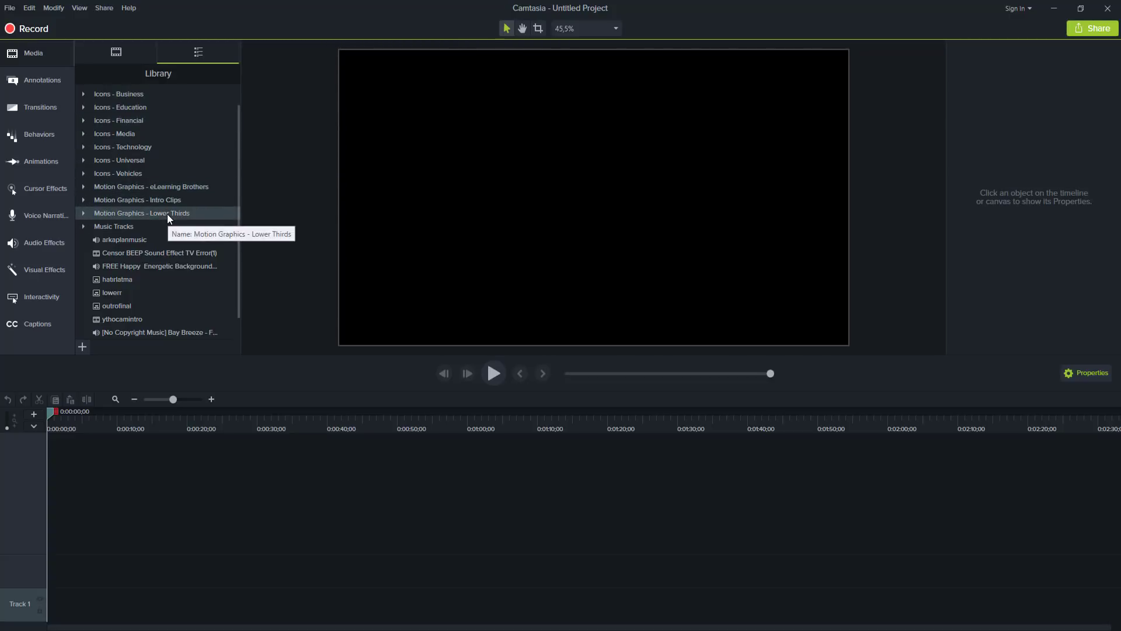
scroll(118, 125, "up", 1)
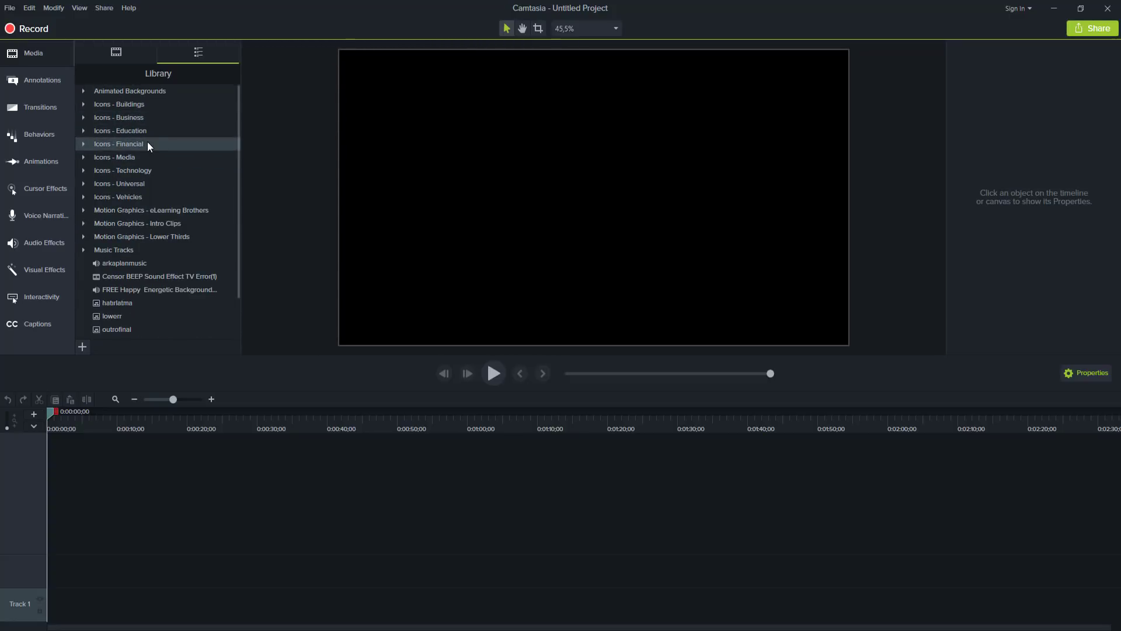
left_click(110, 54)
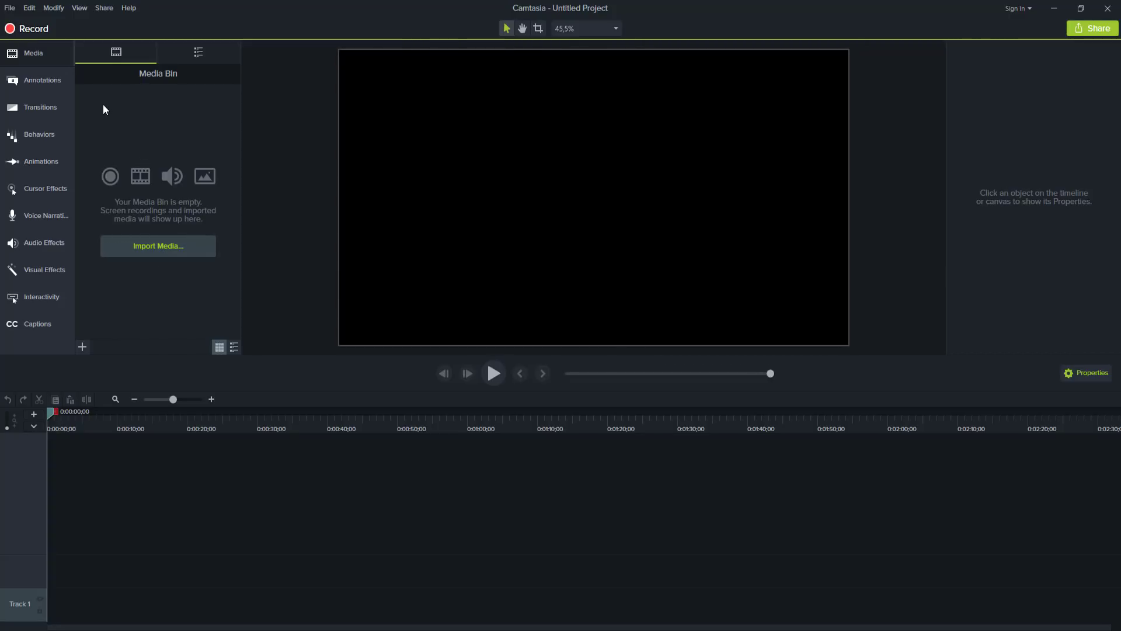
Add the plain ABC text callout to the timeline, check the callout styles and delete the callout
left_click(54, 86)
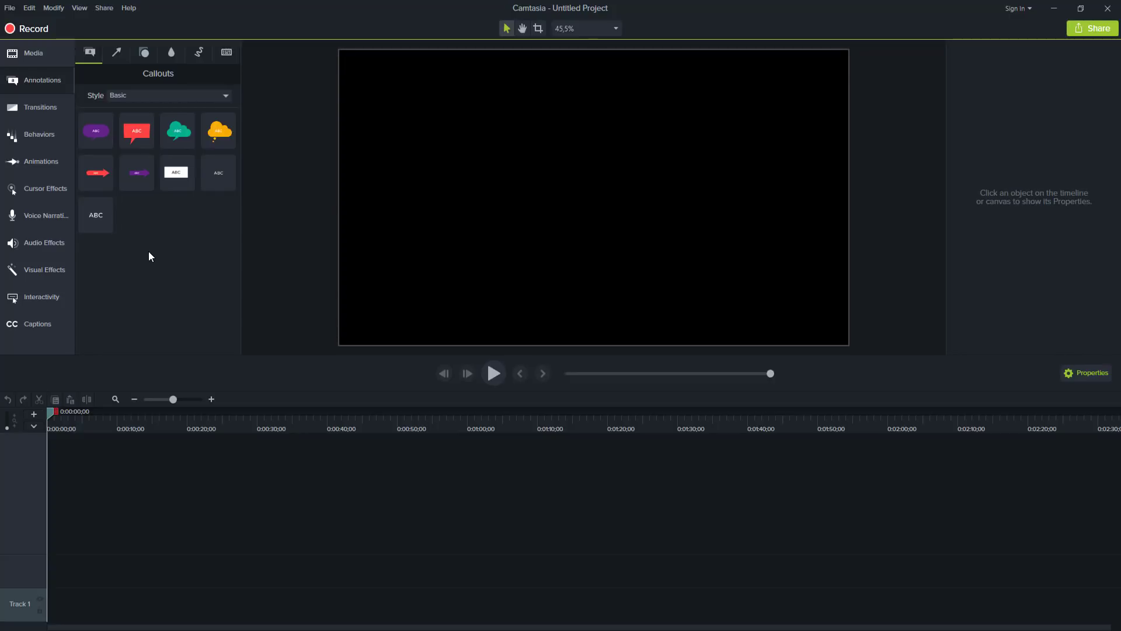
right_click(110, 219)
left_click(137, 225)
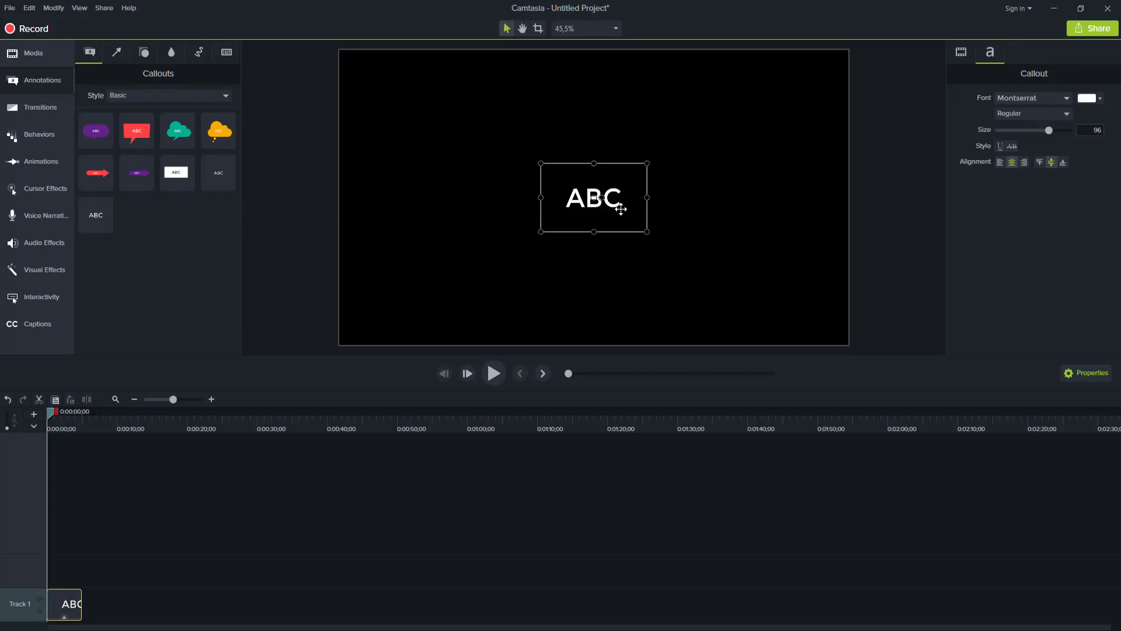
left_click(187, 96)
left_click(185, 95)
left_click(72, 603)
key("Delete")
Add the green single-headed arrow to the timeline and stretch its tip diagonally toward the canvas's upper right
left_click(117, 54)
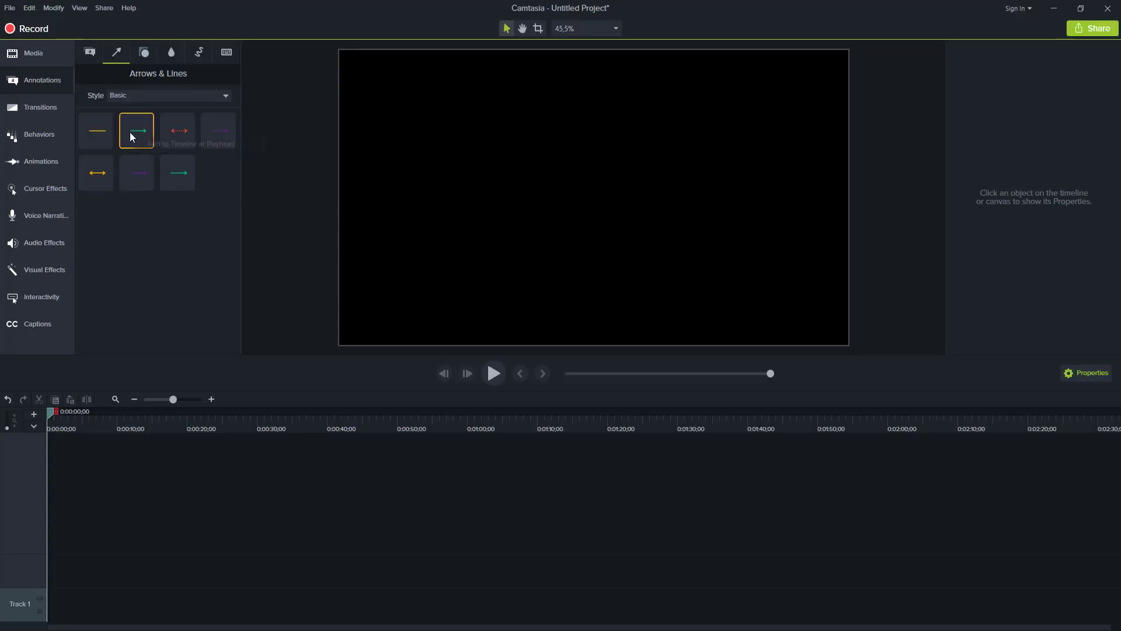
double_click(143, 142)
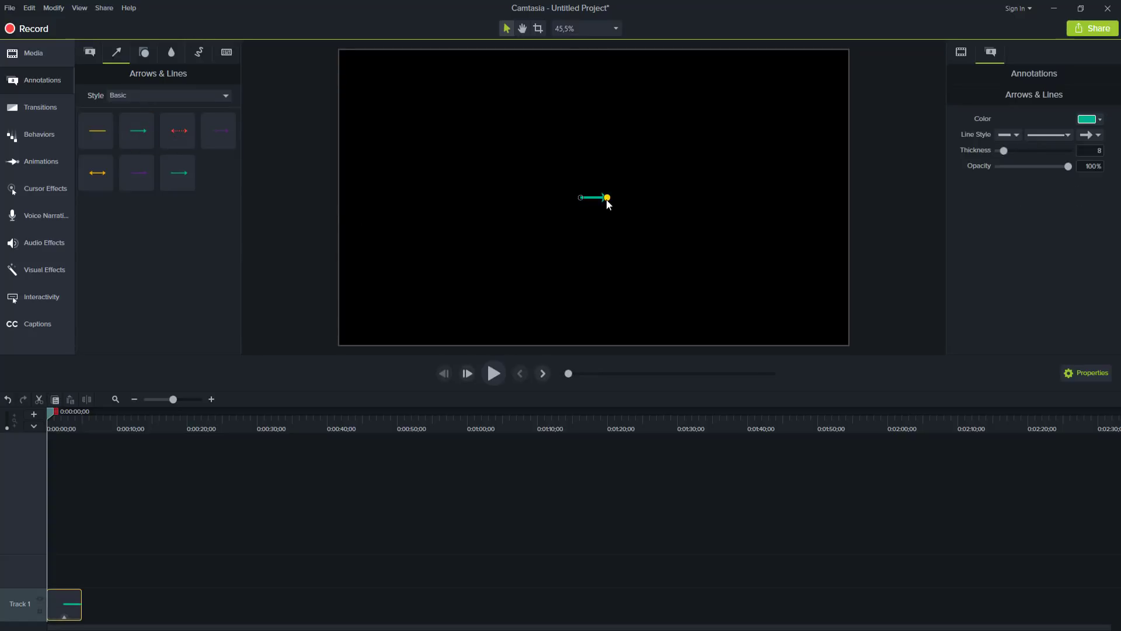
left_click_drag(606, 198, 682, 130)
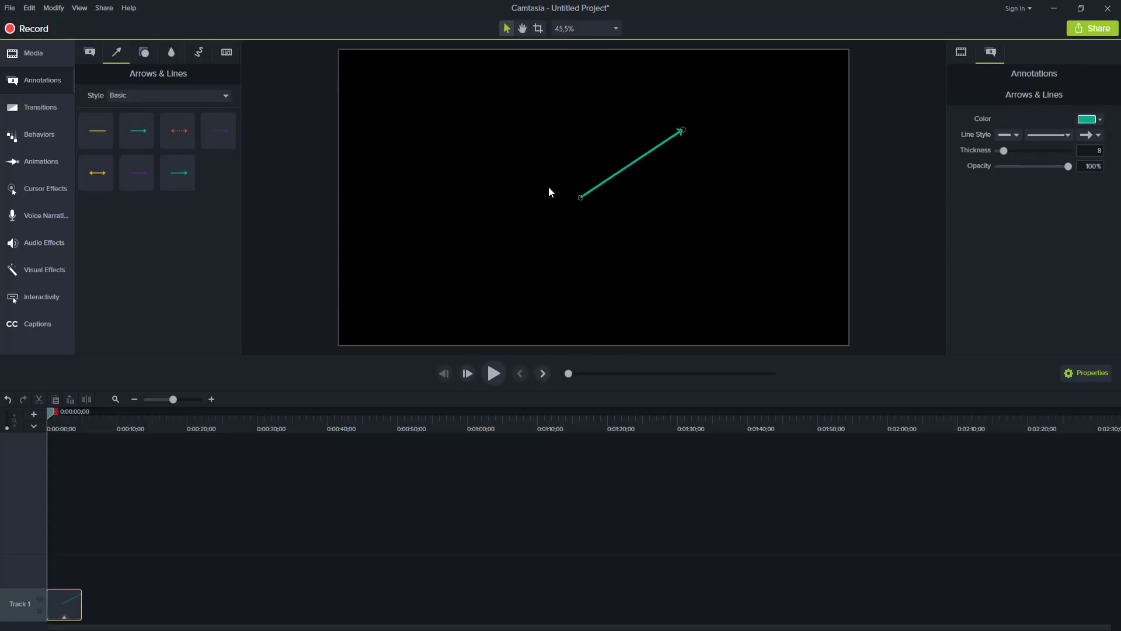
Cover the arrow with an enlarged blur region at an intensity of 100 and delete the blur
left_click(145, 52)
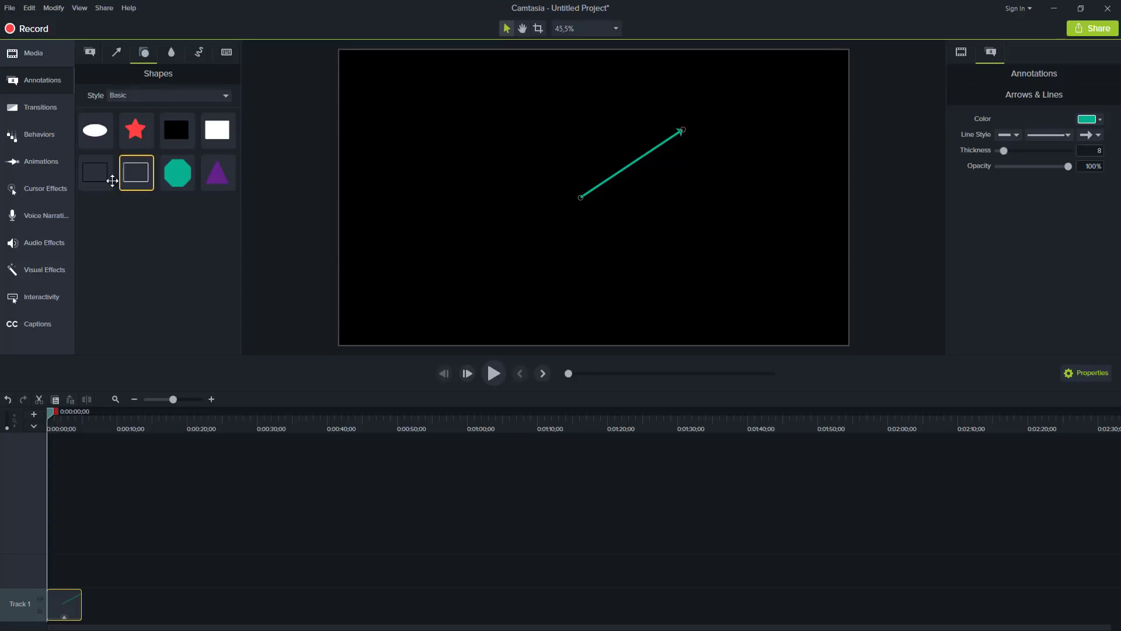
left_click(171, 54)
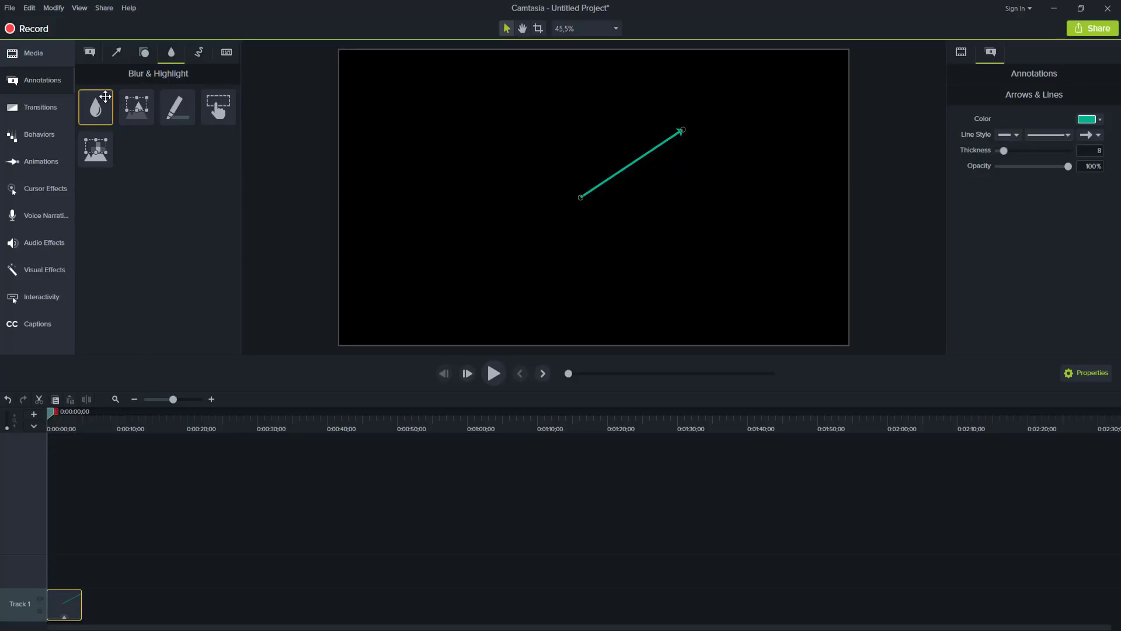
left_click(96, 107)
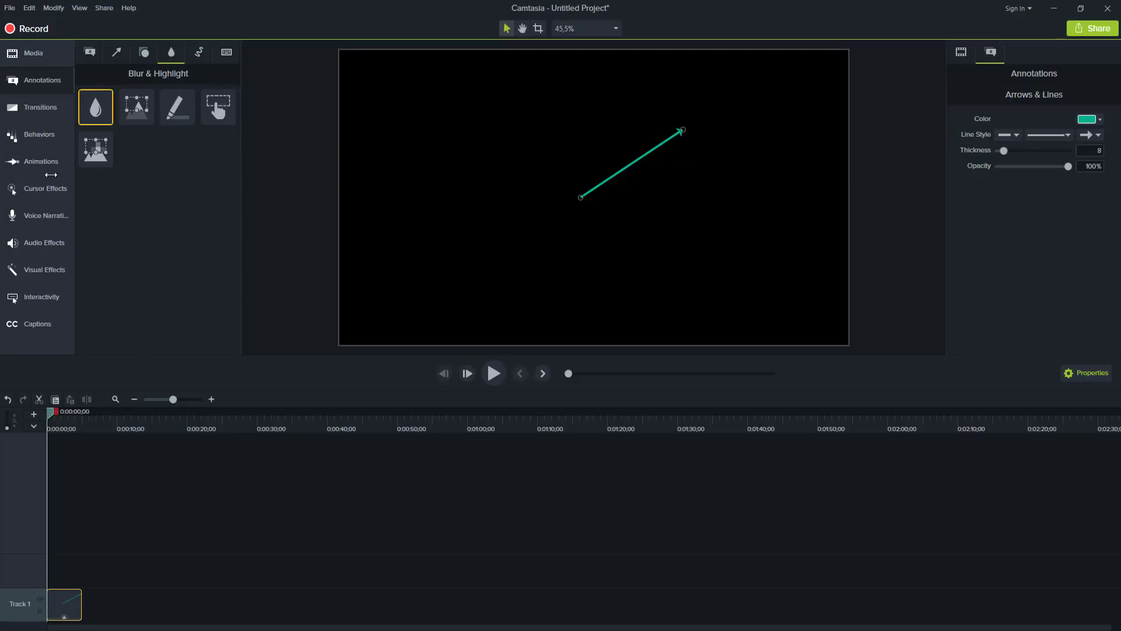
double_click(105, 114)
left_click_drag(645, 210, 686, 171)
left_click_drag(700, 122, 761, 75)
left_click_drag(571, 197, 545, 228)
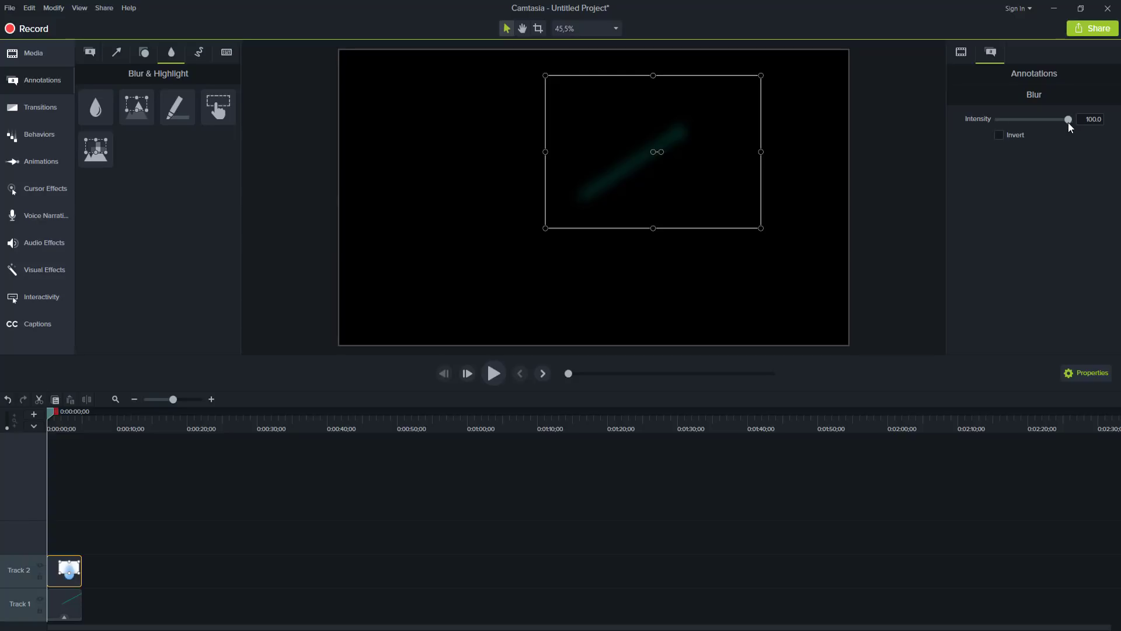
mouse_move(1069, 119)
left_mouse_down()
mouse_move(1017, 119)
mouse_move(1072, 132)
left_mouse_up()
key("Delete")
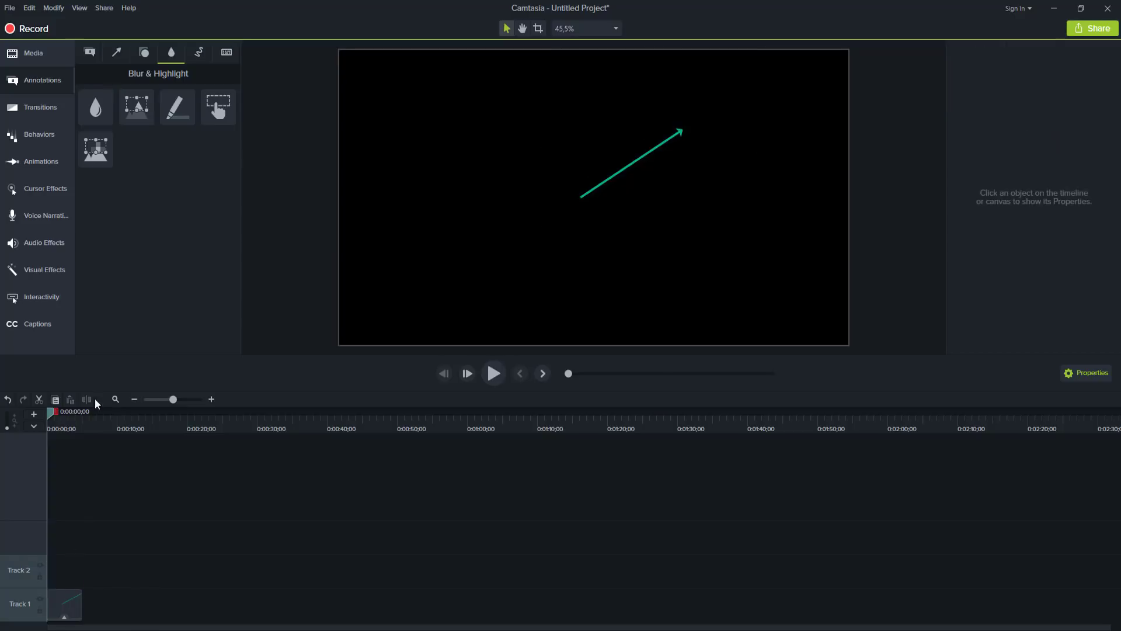
Place a pixelate region over the arrow with an intensity of 25 and delete it
mouse_move(96, 149)
left_mouse_down()
mouse_move(594, 198)
mouse_move(668, 183)
mouse_move(659, 184)
left_mouse_up()
mouse_move(1034, 119)
left_mouse_down()
mouse_move(1009, 121)
mouse_move(1020, 124)
left_mouse_up()
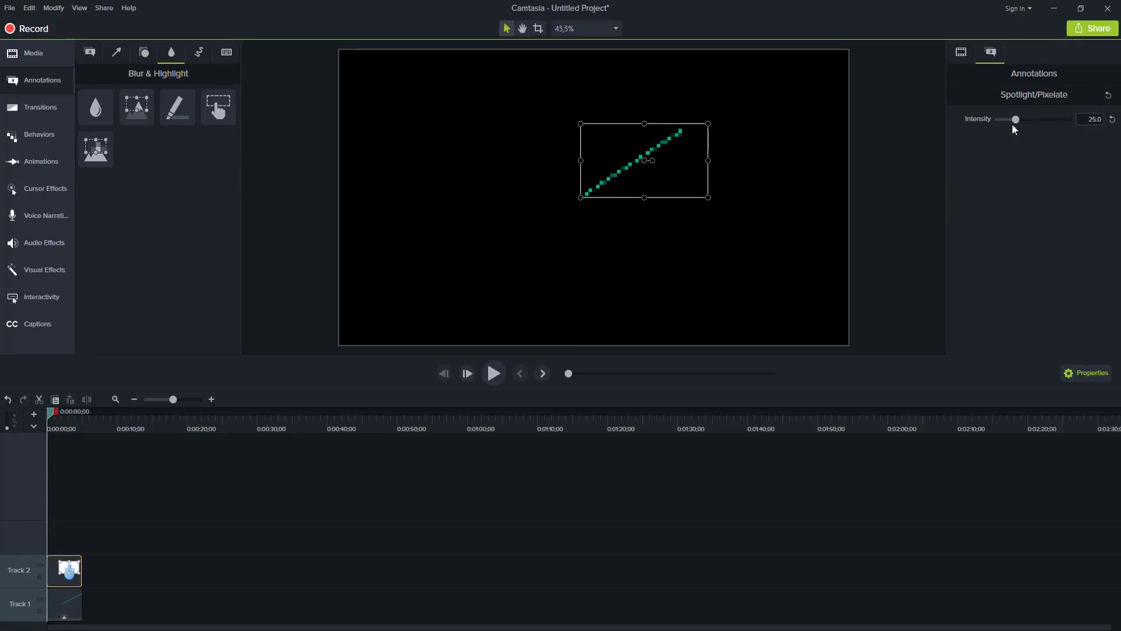
left_click_drag(626, 180, 617, 181)
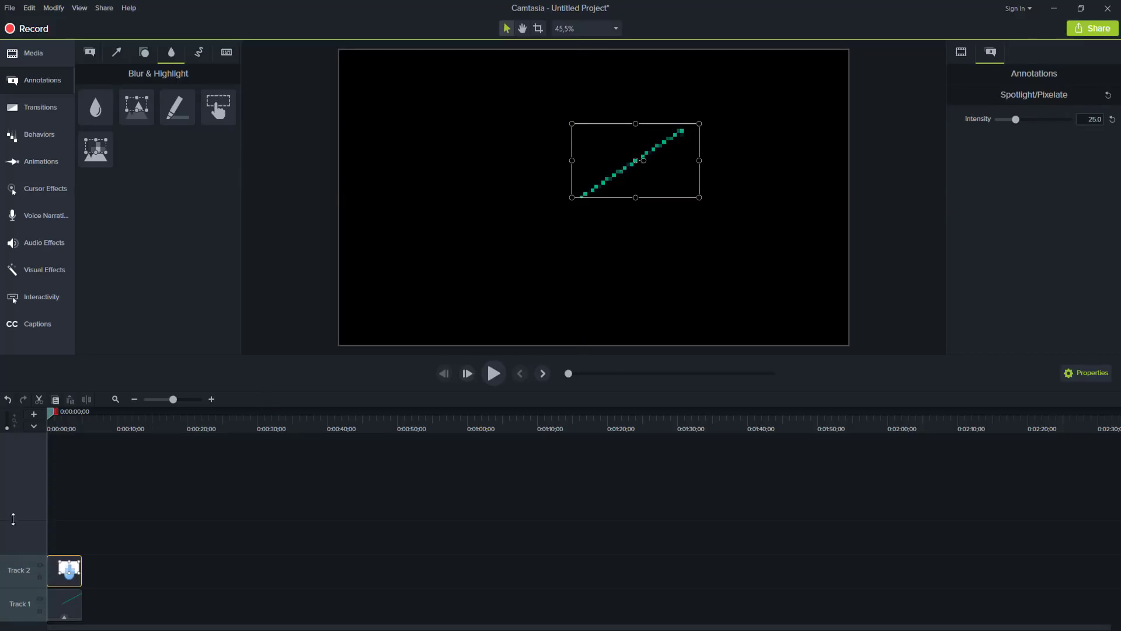
key("Delete")
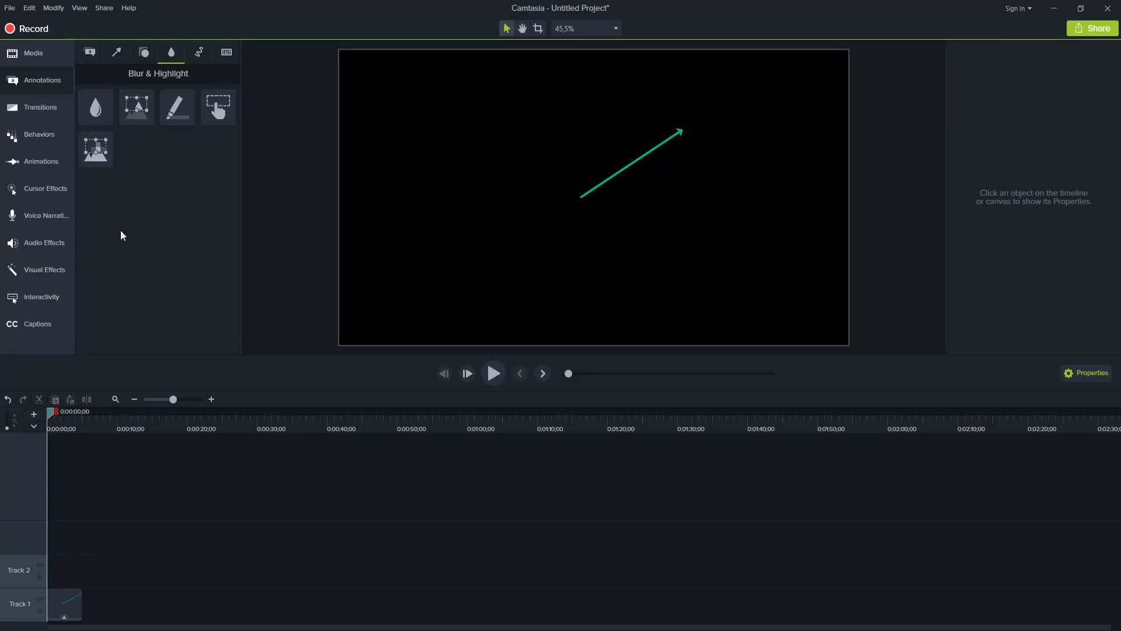
Place a keystroke callout below the arrow, set its keys to Ctrl+R and delete it
left_click(200, 54)
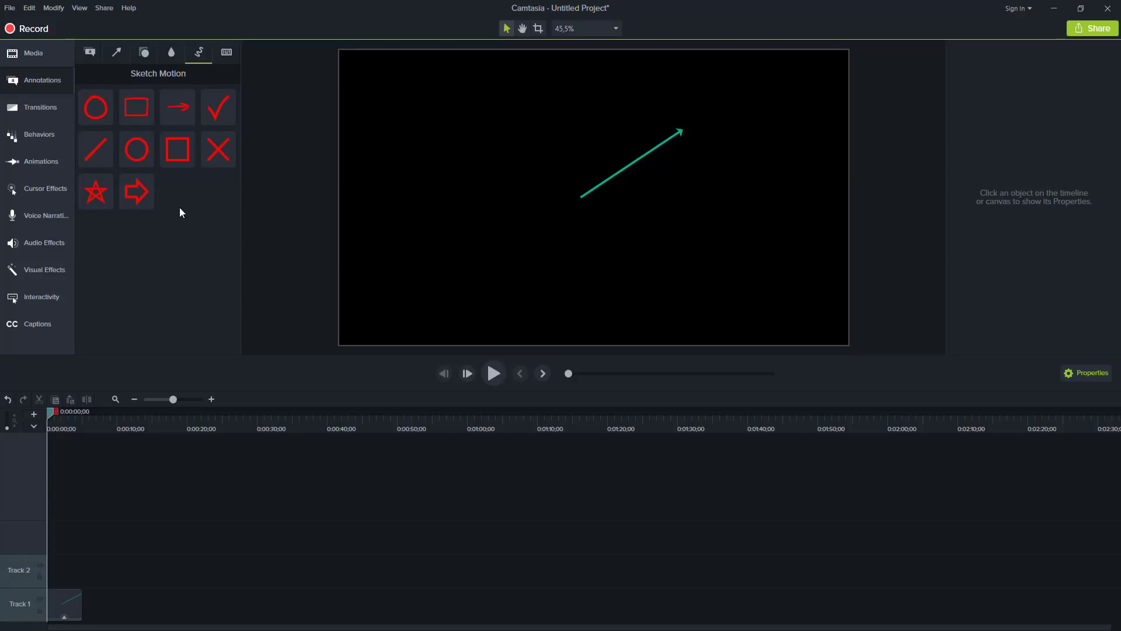
left_click(226, 51)
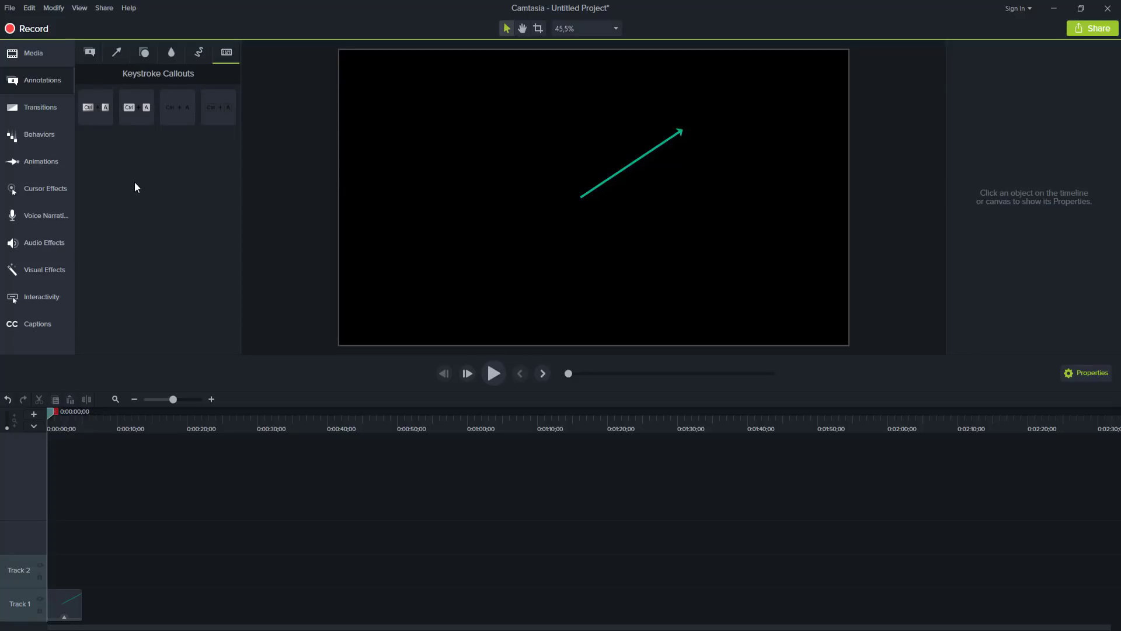
left_click_drag(92, 97, 228, 406)
left_click_drag(571, 199, 571, 235)
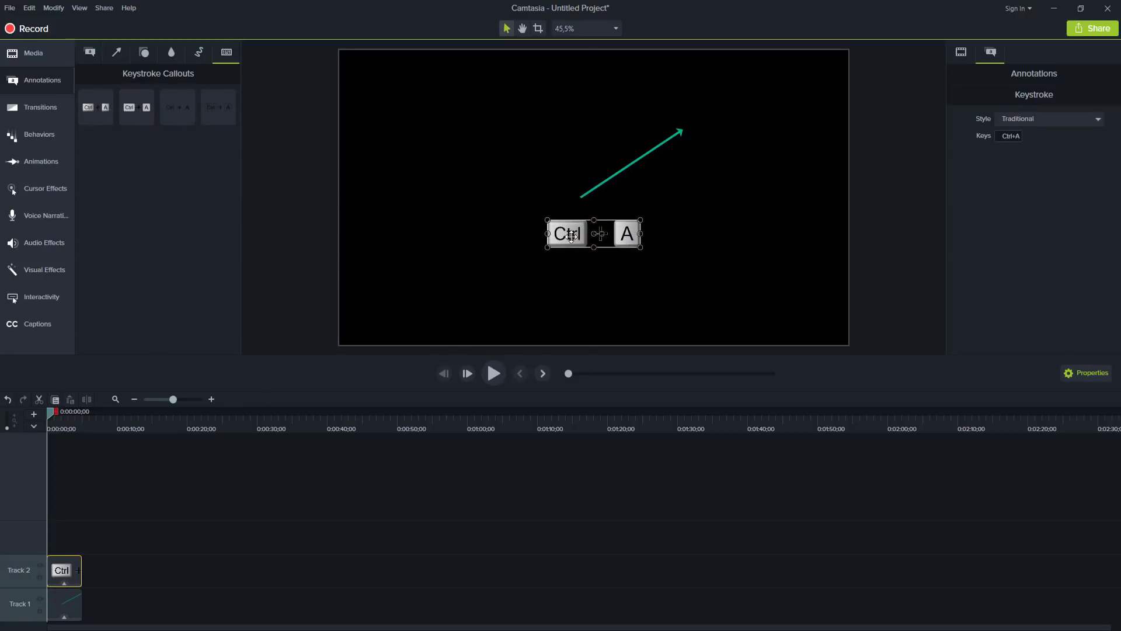
left_click(1010, 137)
key("ctrl")
key("ctrl+r")
key("Delete")
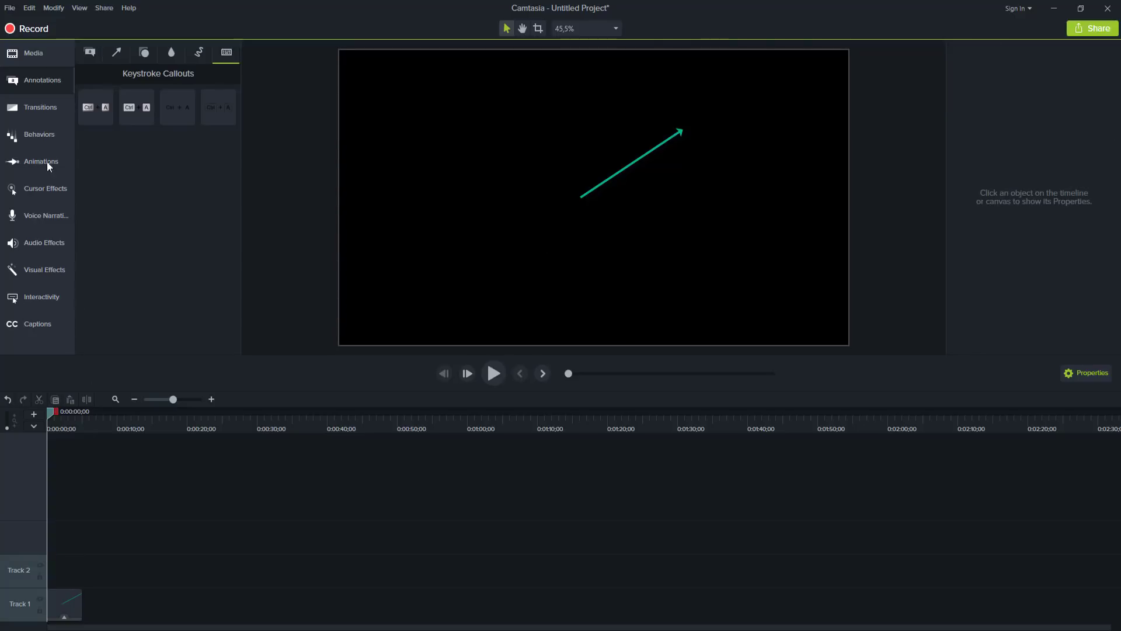
Add the red speech bubble callout and place it directly after the arrow clip on Track 1
left_click(43, 111)
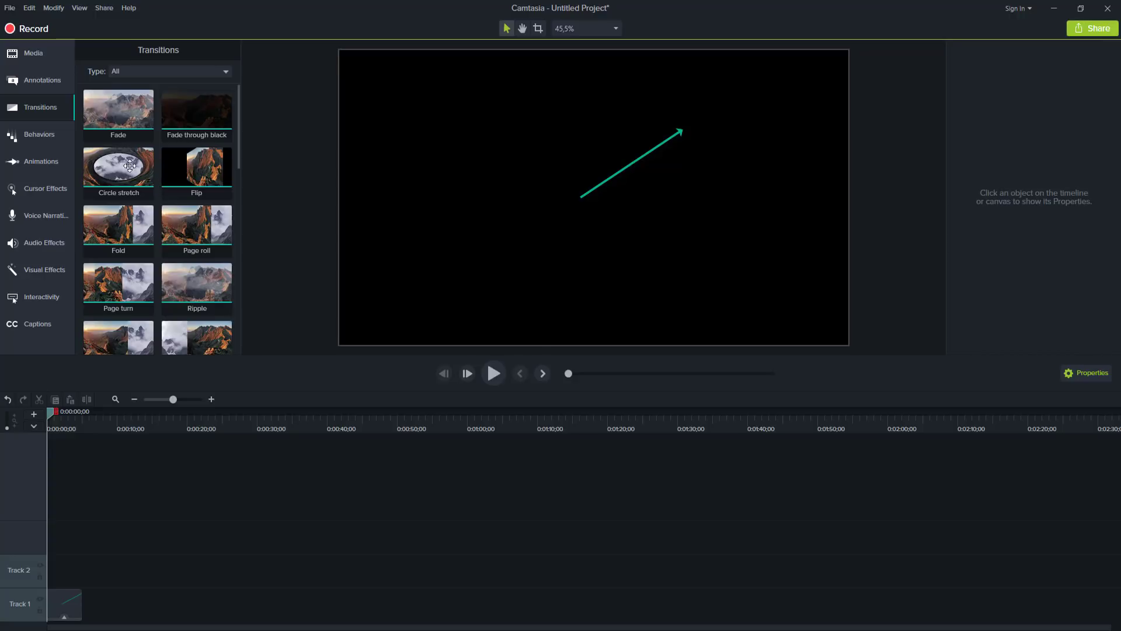
left_click(48, 83)
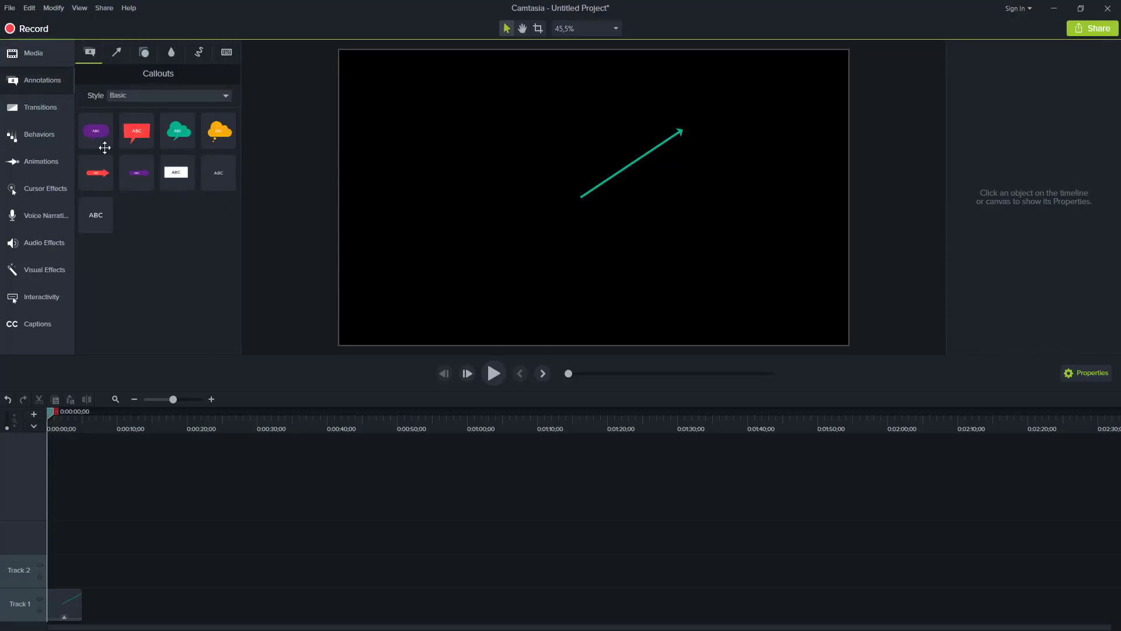
left_click(142, 139)
mouse_move(76, 566)
left_mouse_down()
mouse_move(102, 579)
mouse_move(103, 612)
left_mouse_up()
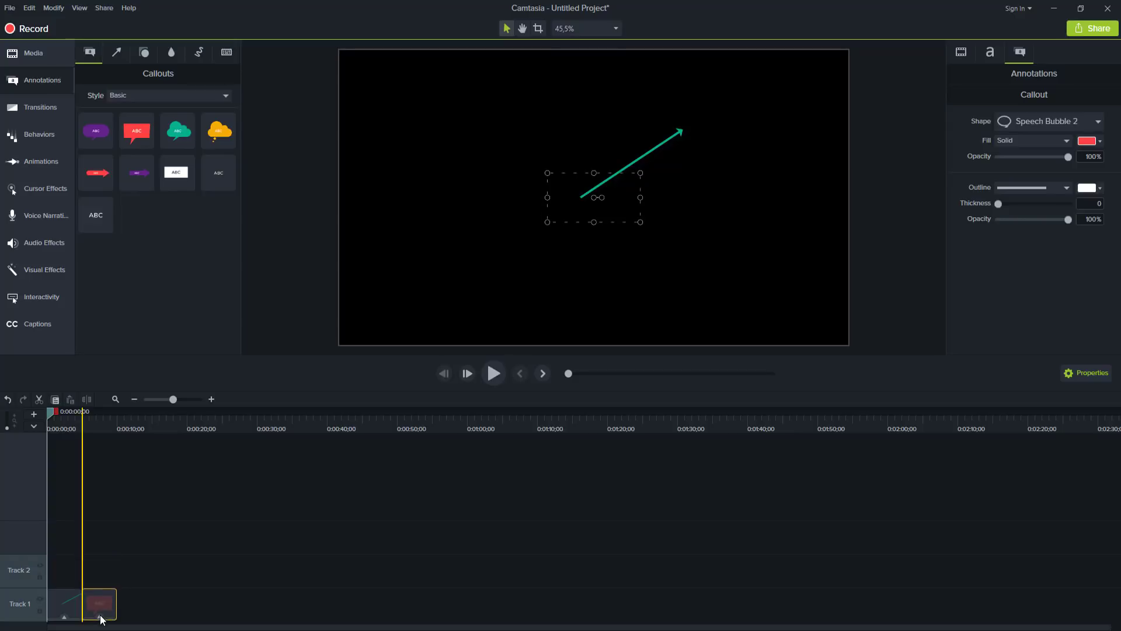
Apply the Fade transition between the arrow and callout clips on Track 1
left_click(38, 110)
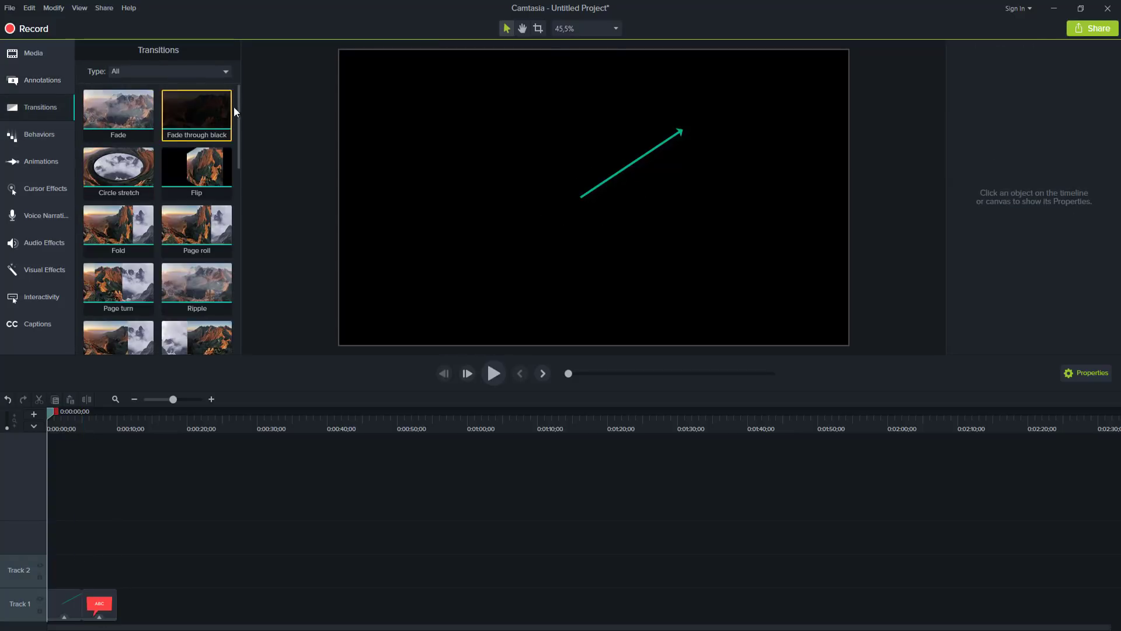
mouse_move(239, 111)
left_mouse_down()
mouse_move(243, 315)
mouse_move(243, 135)
mouse_move(231, 92)
mouse_move(240, 104)
left_mouse_up()
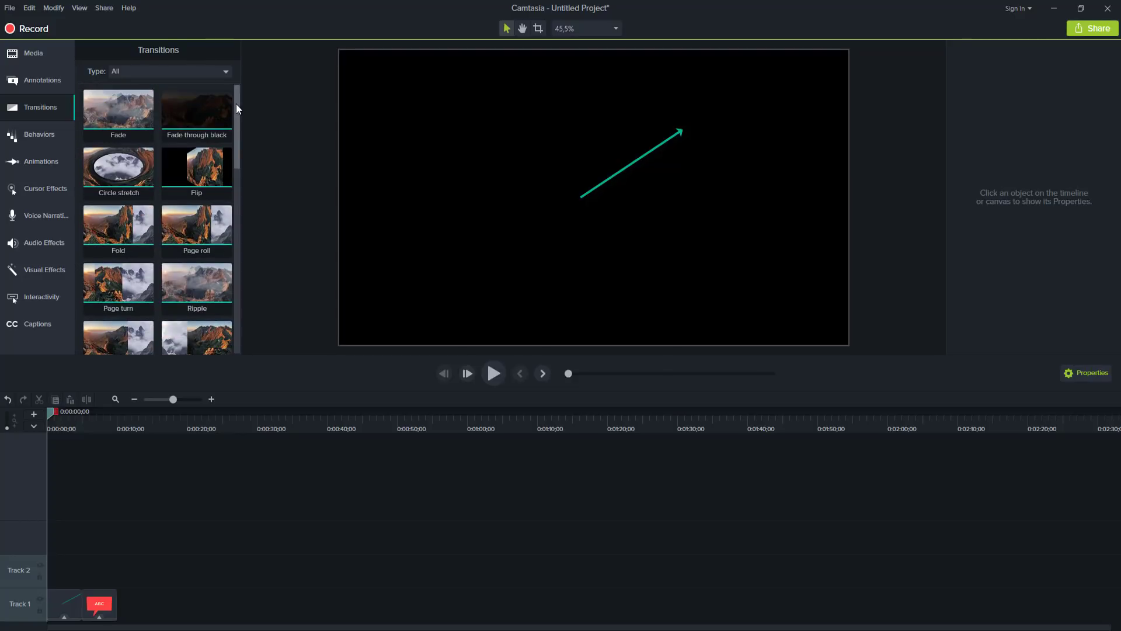
mouse_move(239, 164)
left_mouse_down()
mouse_move(240, 305)
mouse_move(223, 152)
left_mouse_up()
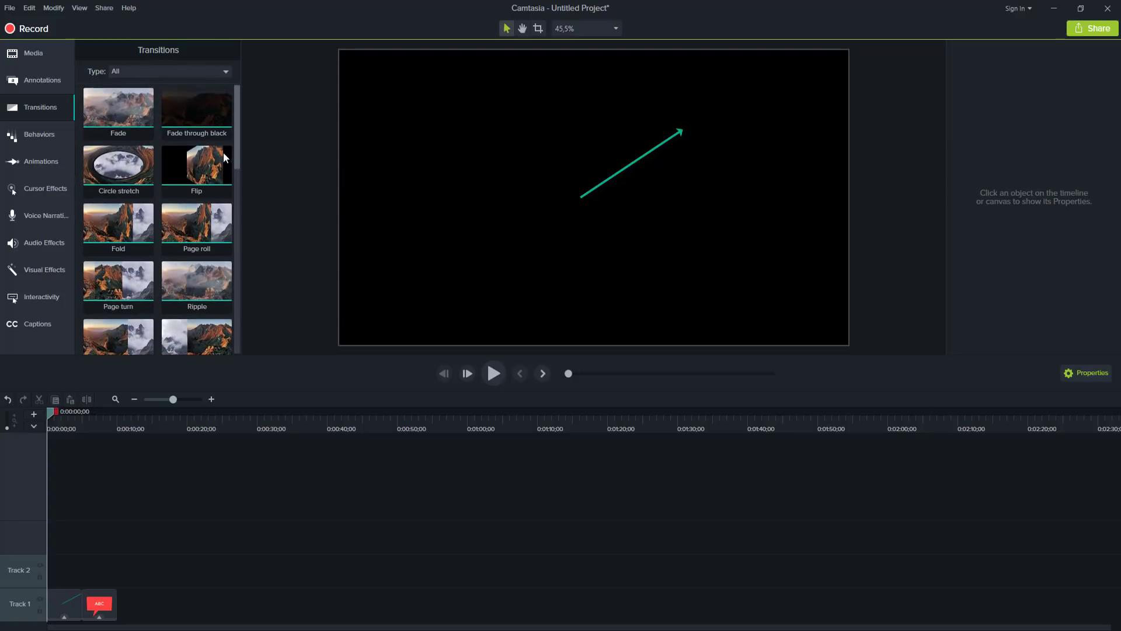
left_click_drag(117, 108, 85, 609)
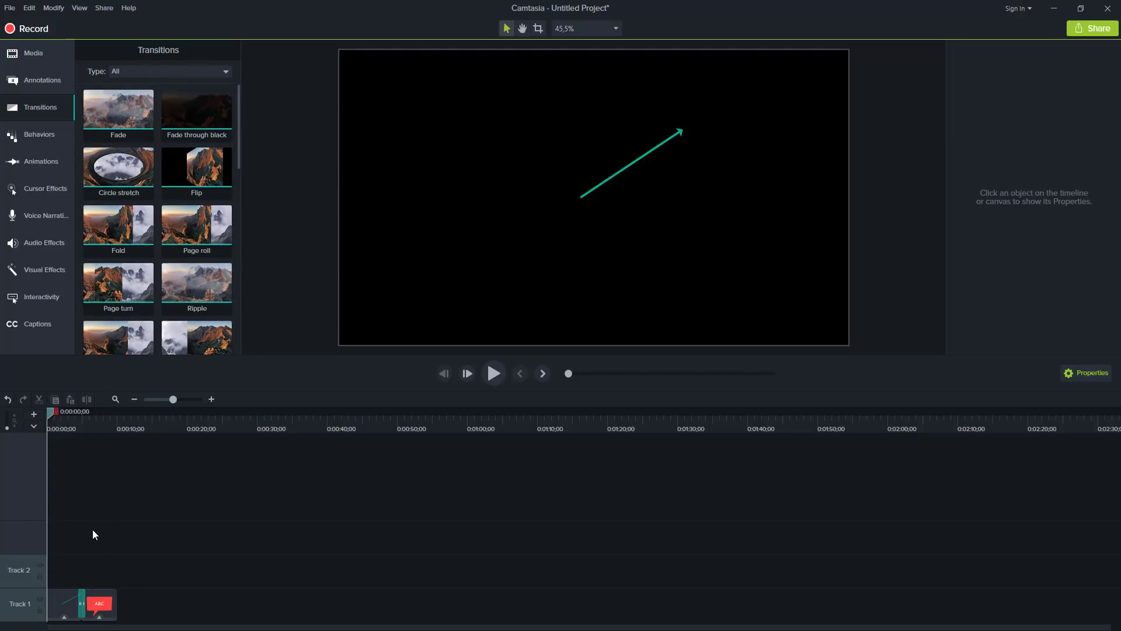
left_click_drag(118, 111, 79, 603)
Play back the timeline across the Fade transition to preview how the arrow changes into the callout
scroll(116, 498, "up", 3)
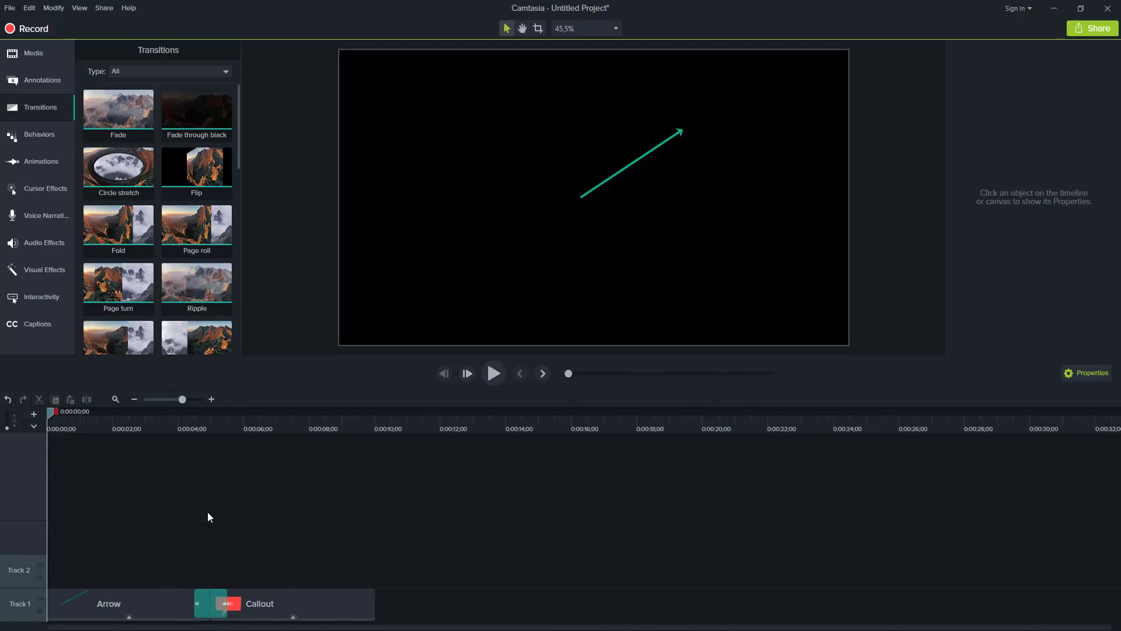
left_click(130, 418)
key("space")
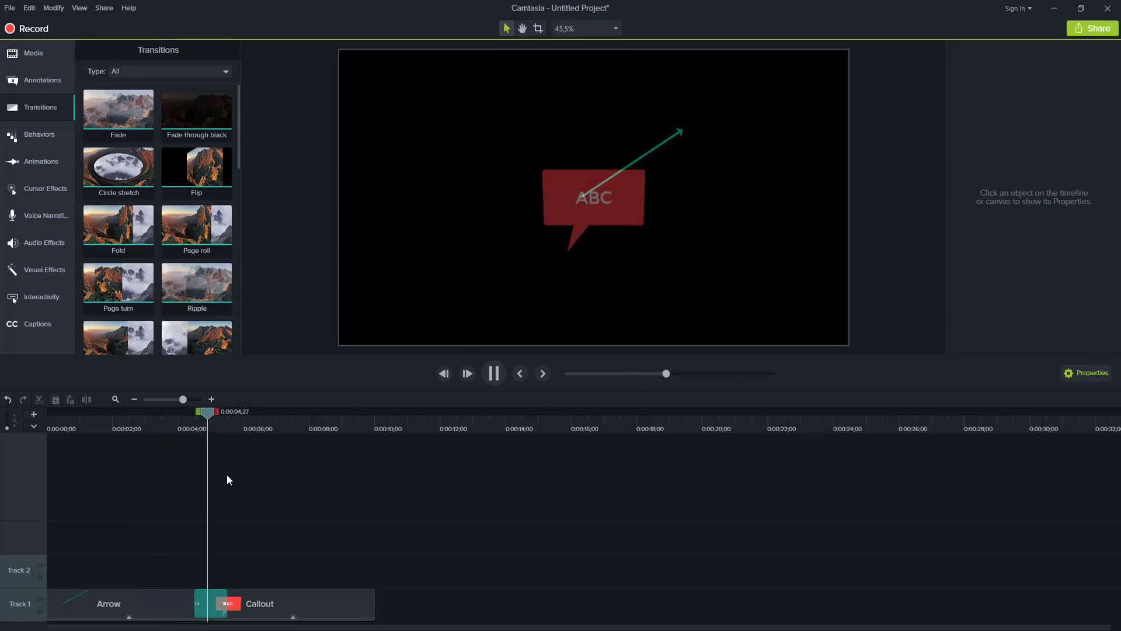
key("space")
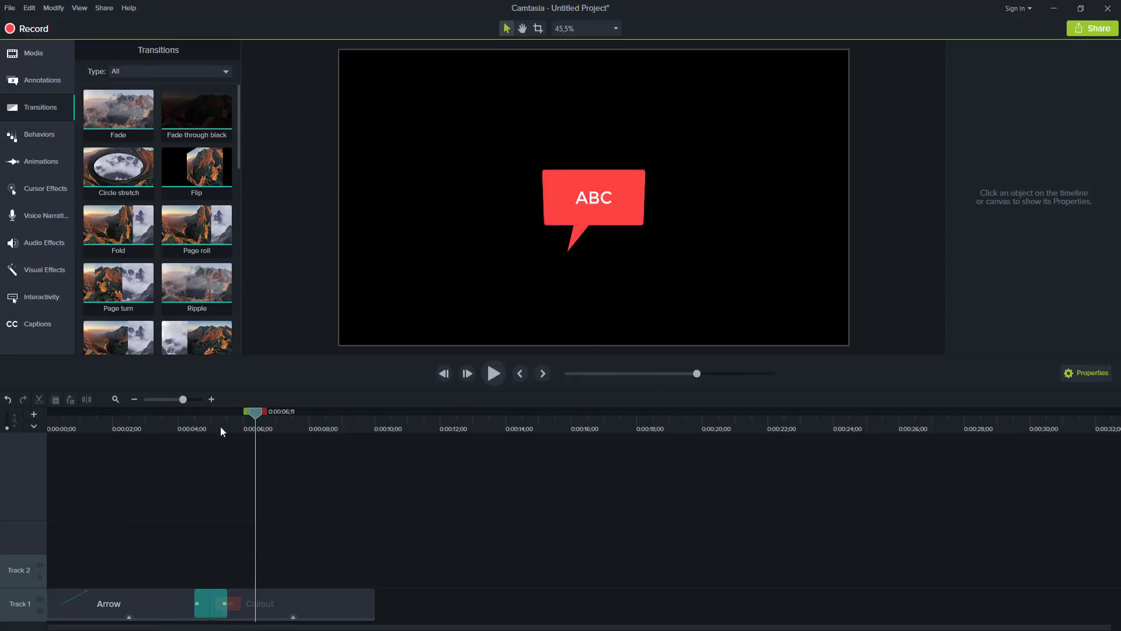
Delete the Fade transition between the two clips and return the playhead to the start of the timeline
left_click(184, 604)
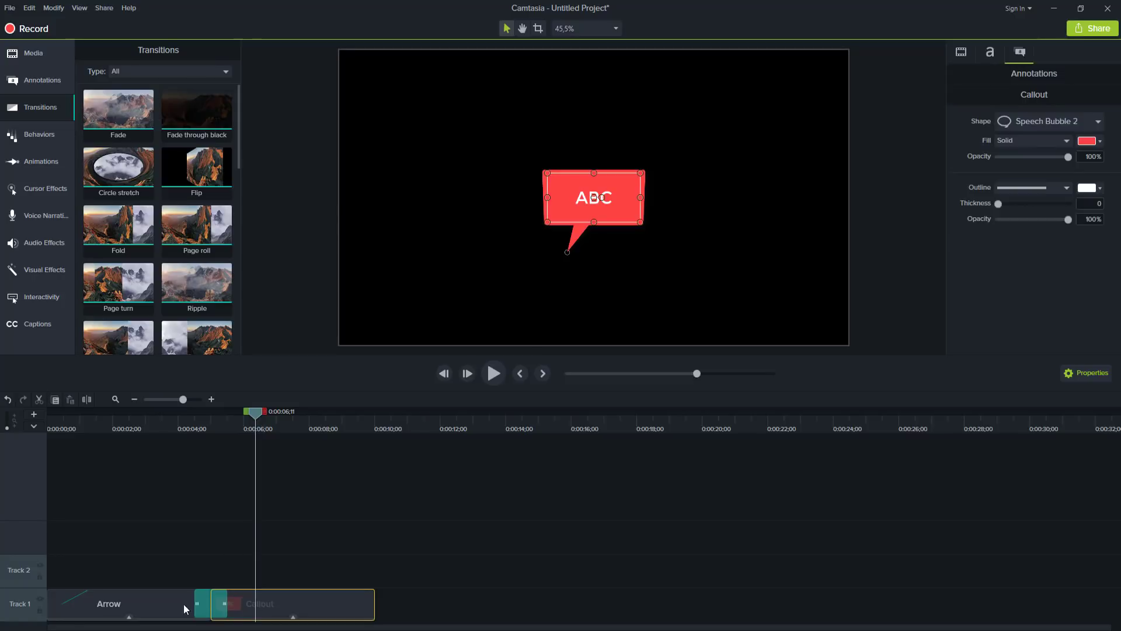
left_click(196, 601)
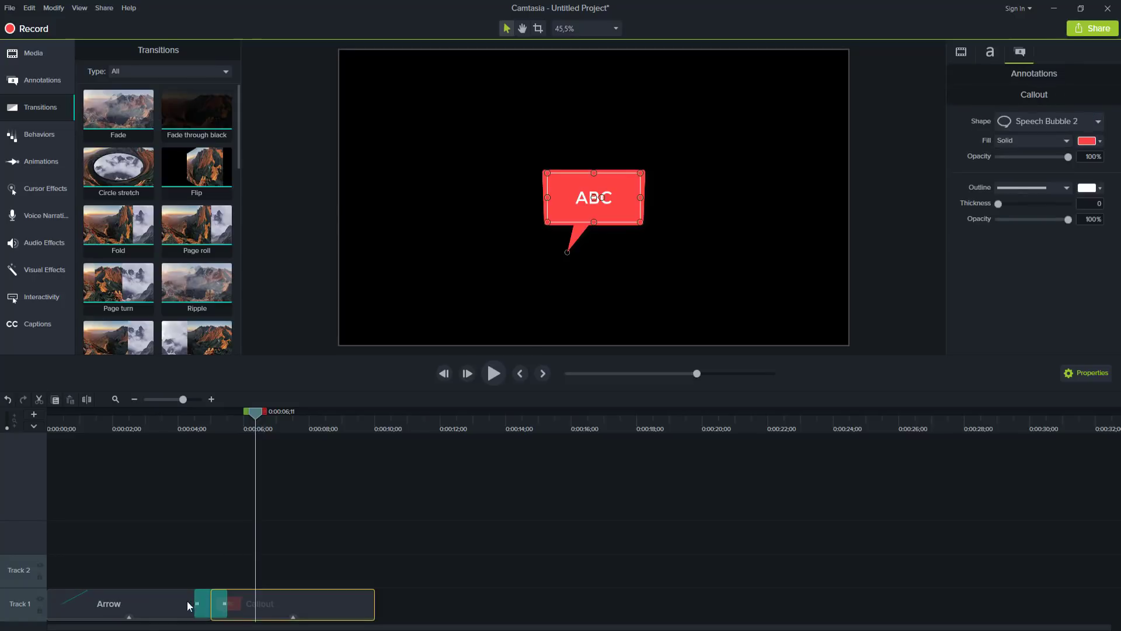
left_click(224, 610)
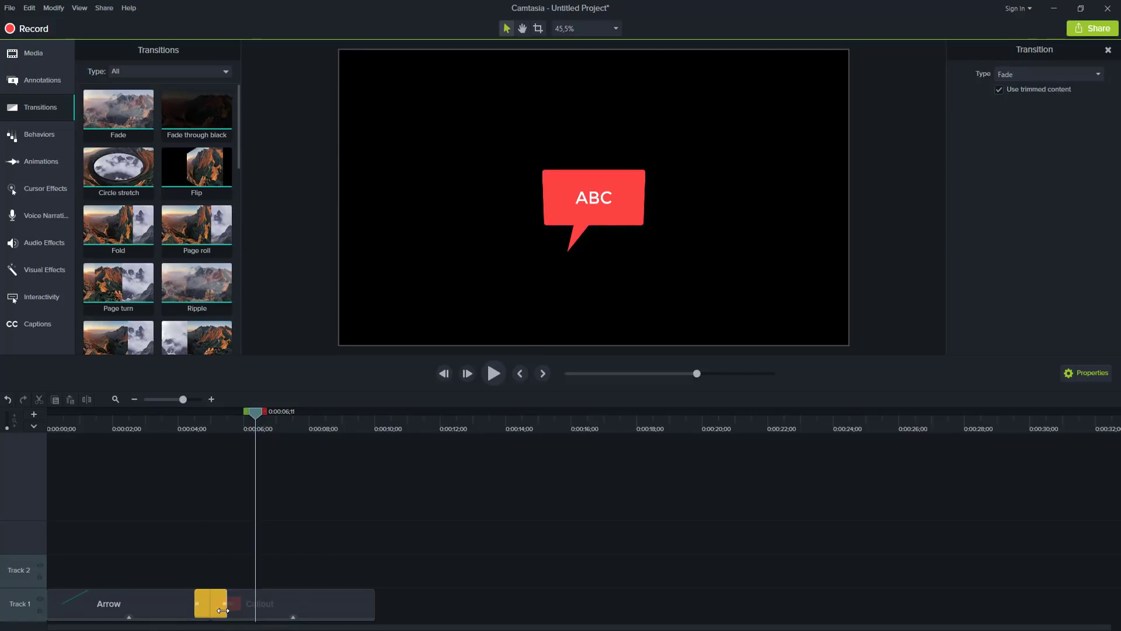
key("Delete")
left_click(94, 421)
left_click_drag(3, 422, 6, 418)
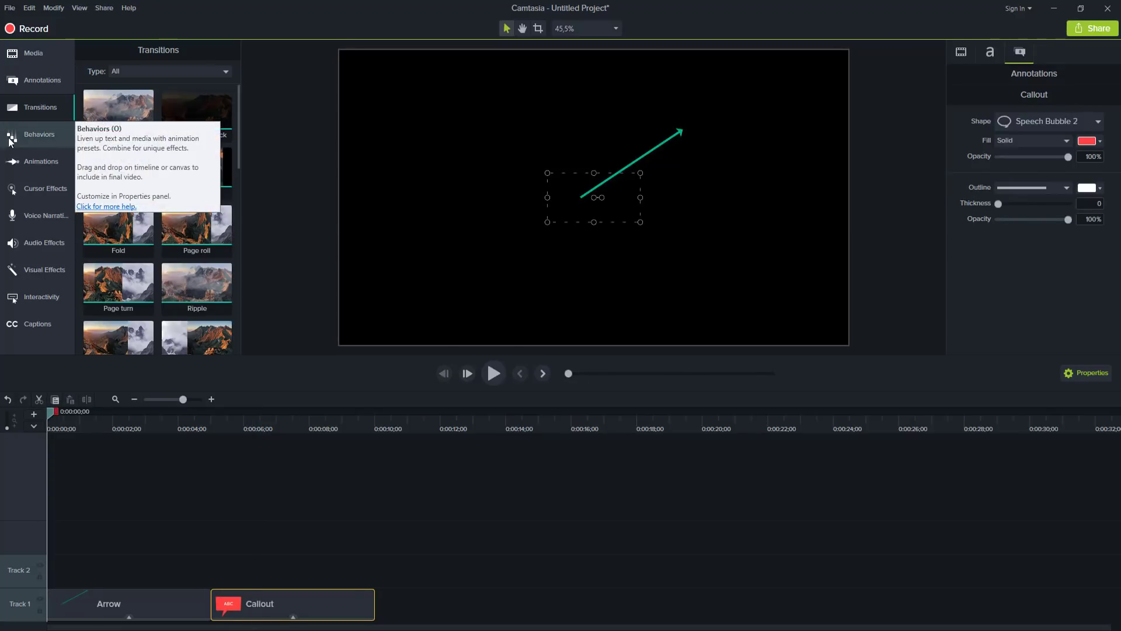
Apply the Fade behavior to the arrow clip on Track 1 and play back the first seconds to preview it
left_click(31, 142)
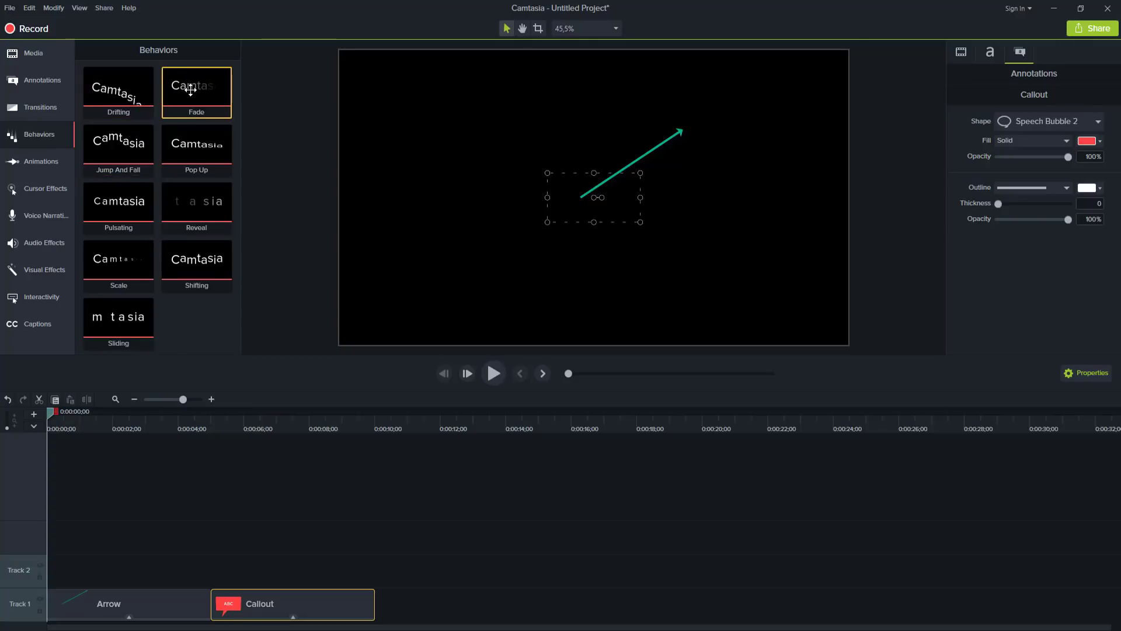
left_click_drag(196, 89, 81, 605)
left_click(138, 488)
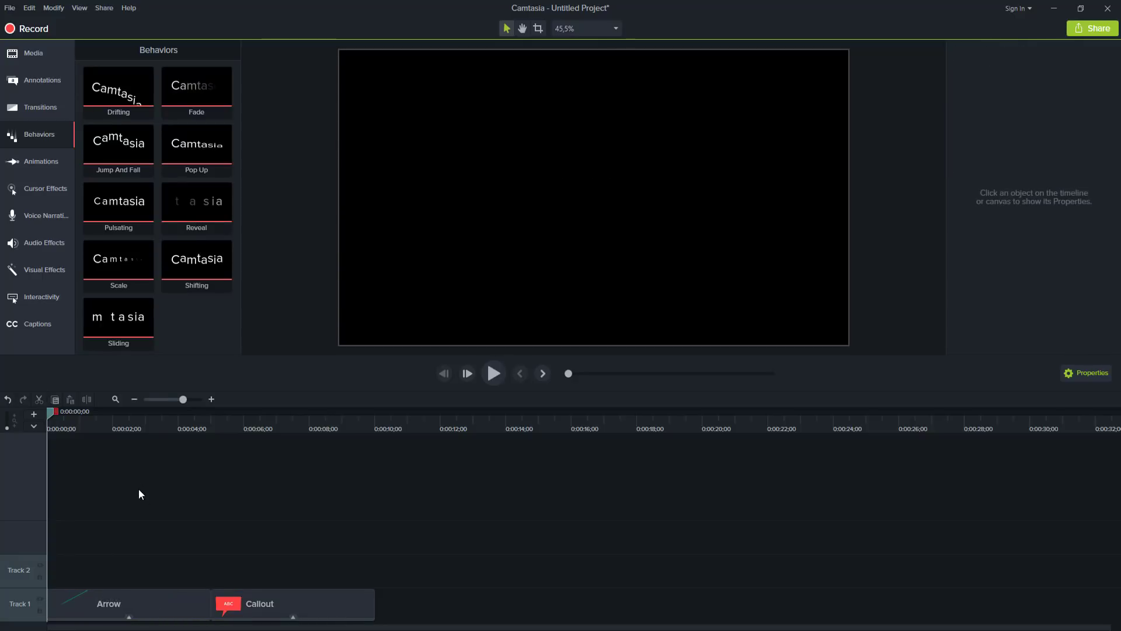
left_click(492, 380)
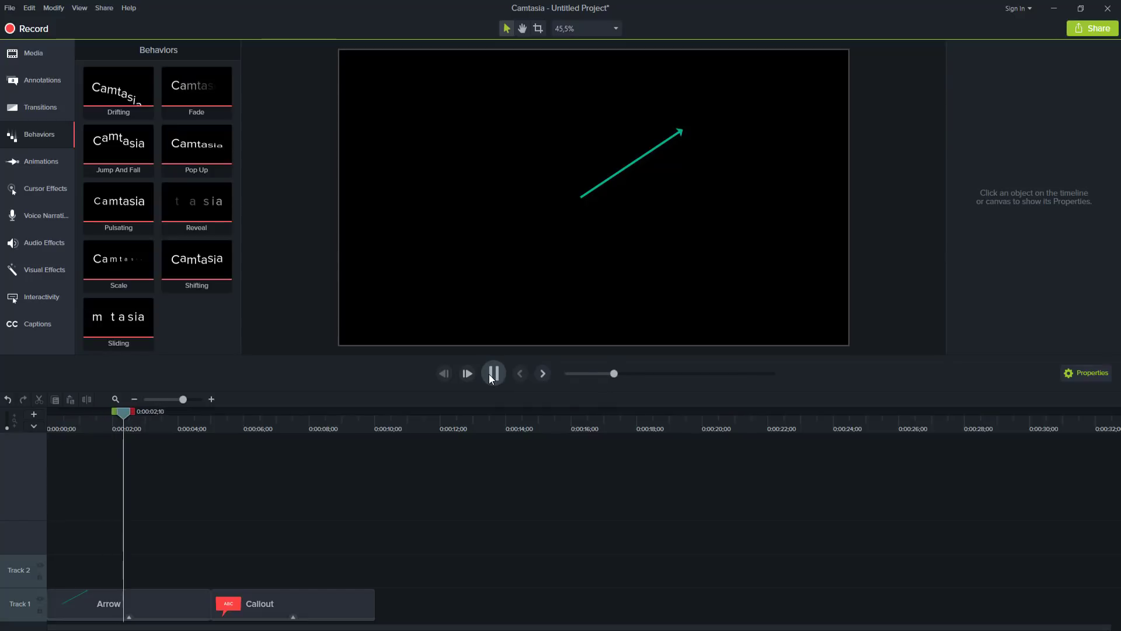
left_click(489, 374)
Replace the arrow clip's Fade behavior with the Jump And Fall behavior
left_click(116, 615)
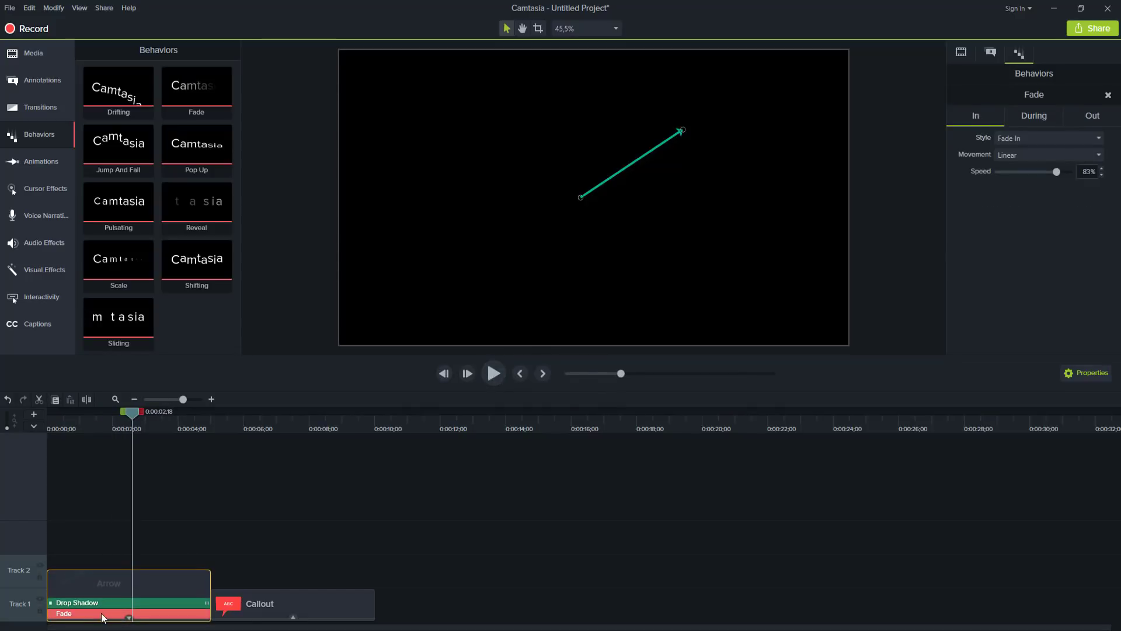
key("Delete")
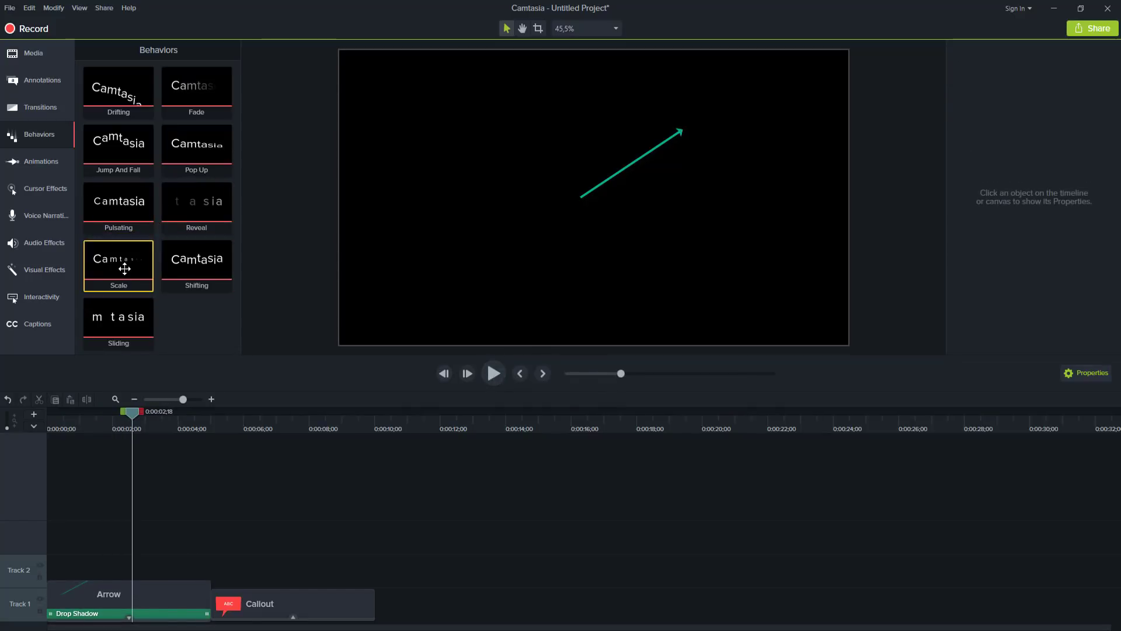
left_click_drag(119, 147, 82, 575)
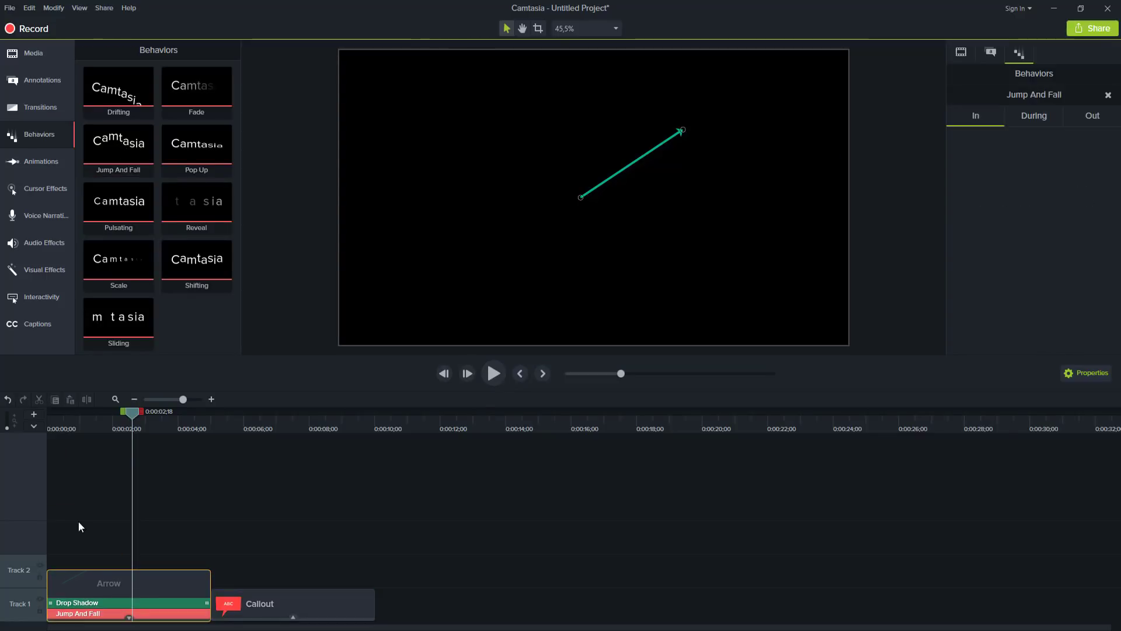
left_click(79, 521)
Play back the arrow clip from the start of the timeline to preview the Jump And Fall behavior
left_click_drag(70, 429, 49, 429)
key("space")
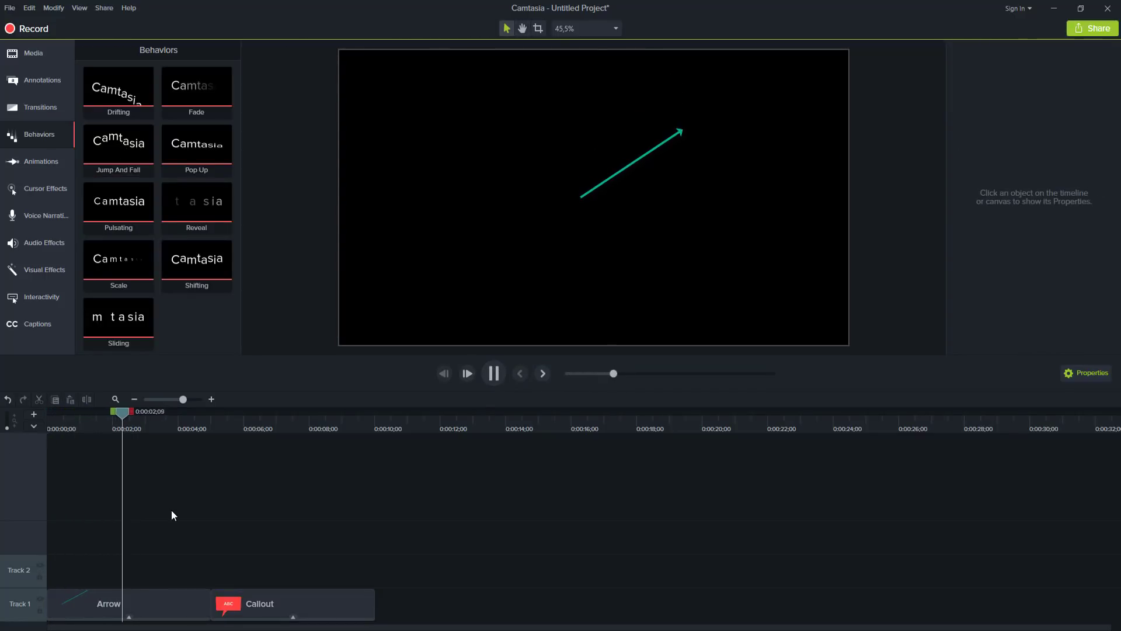
key("space")
Delete the Jump And Fall behavior from the arrow clip and return the playhead to the start of the timeline
left_click(102, 611)
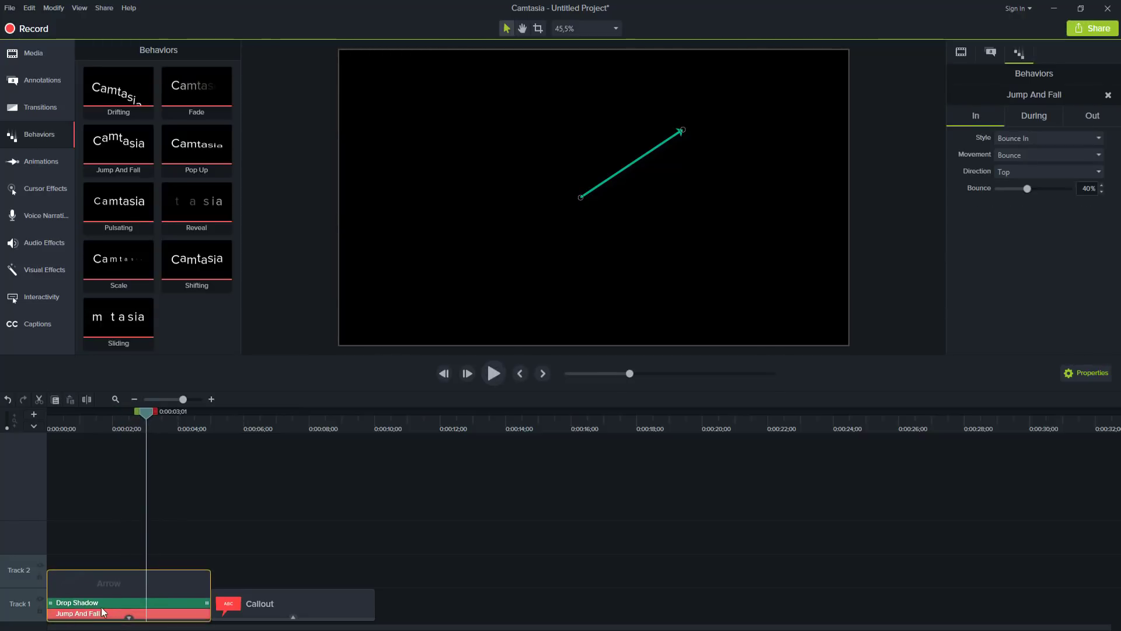
left_click(100, 602)
left_click(104, 613)
key("Delete")
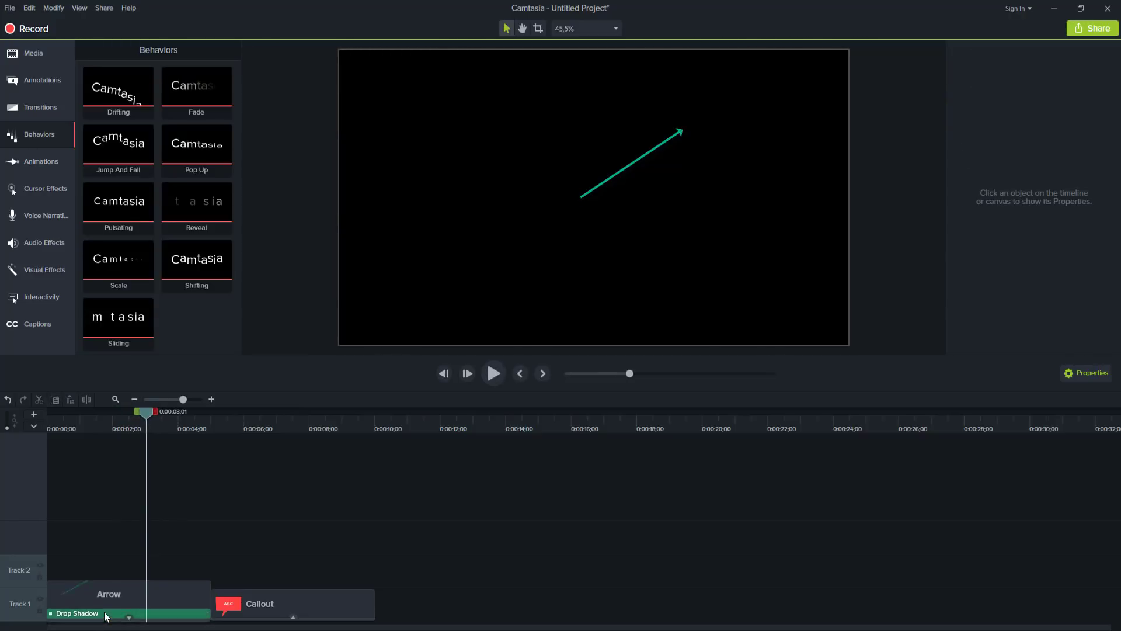
key("Delete")
key("ctrl+Home")
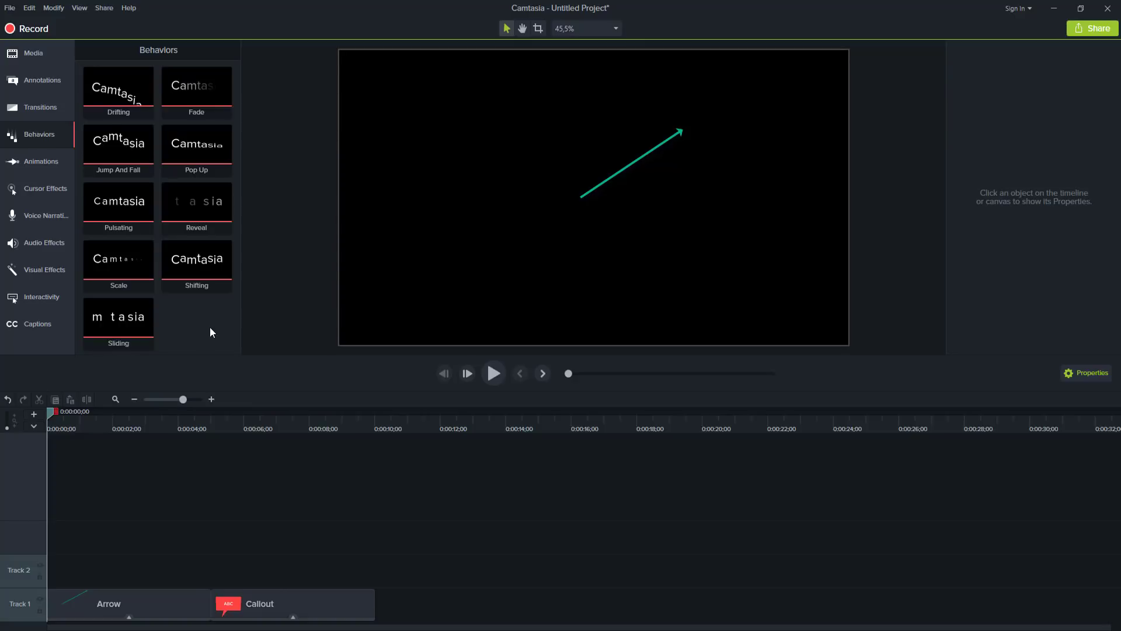
Show the animation presets, adjust the arrow's two endpoints, and move the arrow just outside the left edge of the canvas
left_click(44, 163)
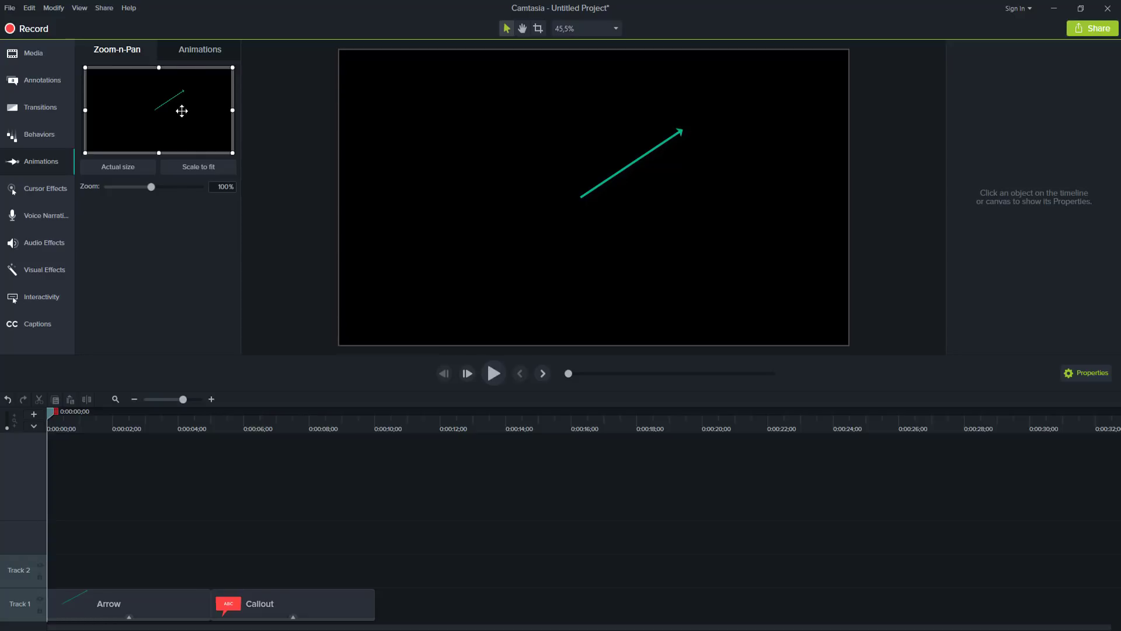
left_click(187, 53)
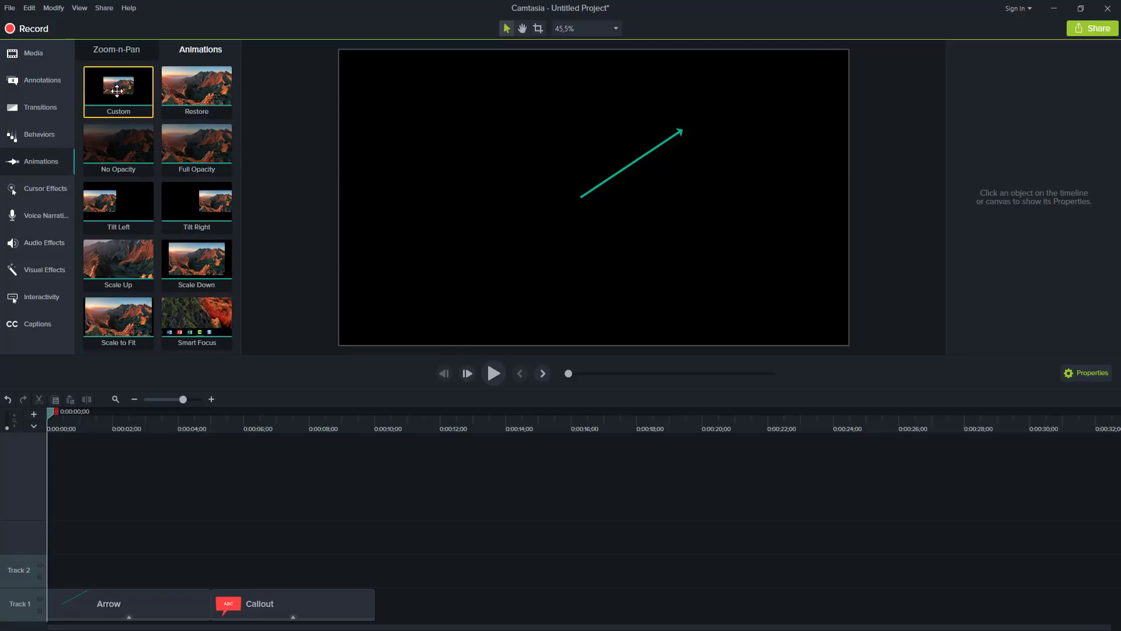
left_click(108, 605)
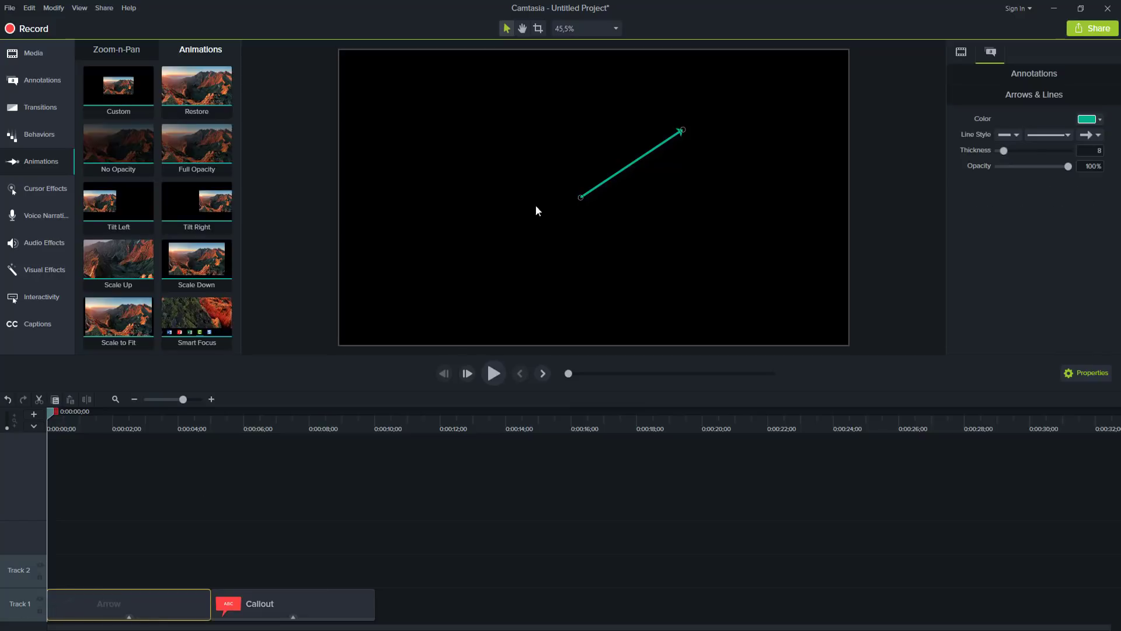
left_click_drag(576, 198, 567, 198)
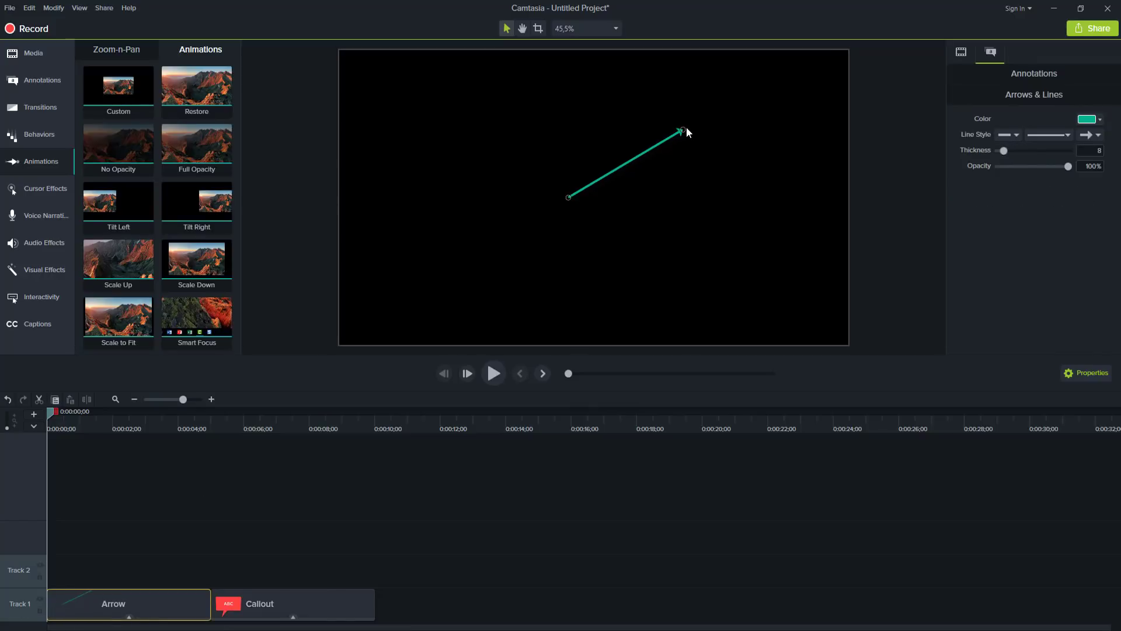
left_click_drag(687, 131, 665, 168)
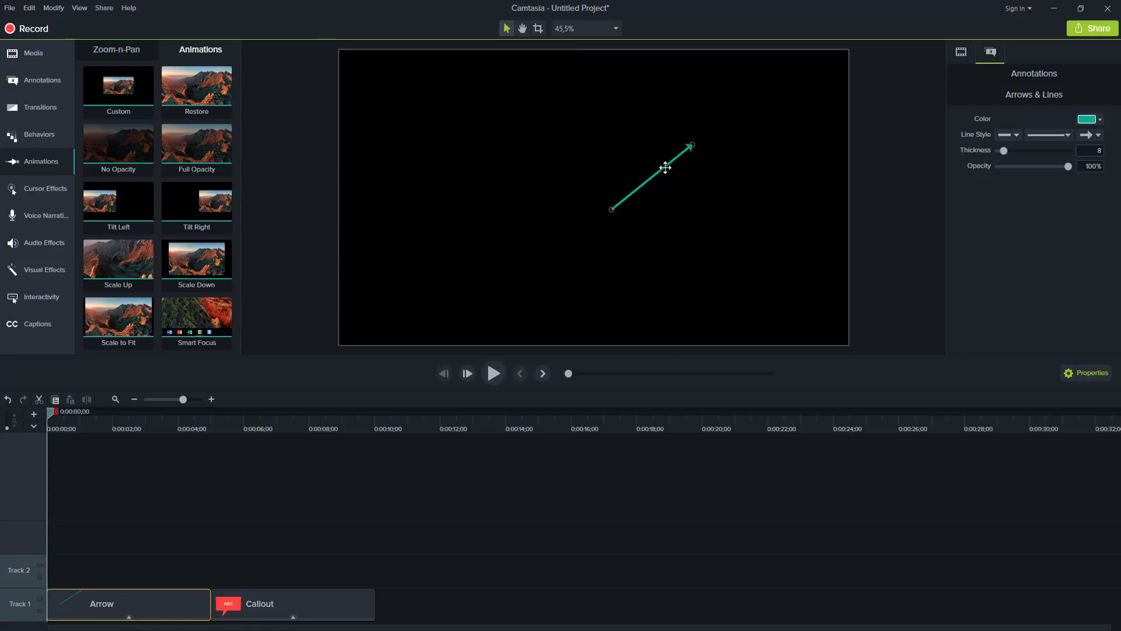
left_click_drag(665, 168, 310, 165)
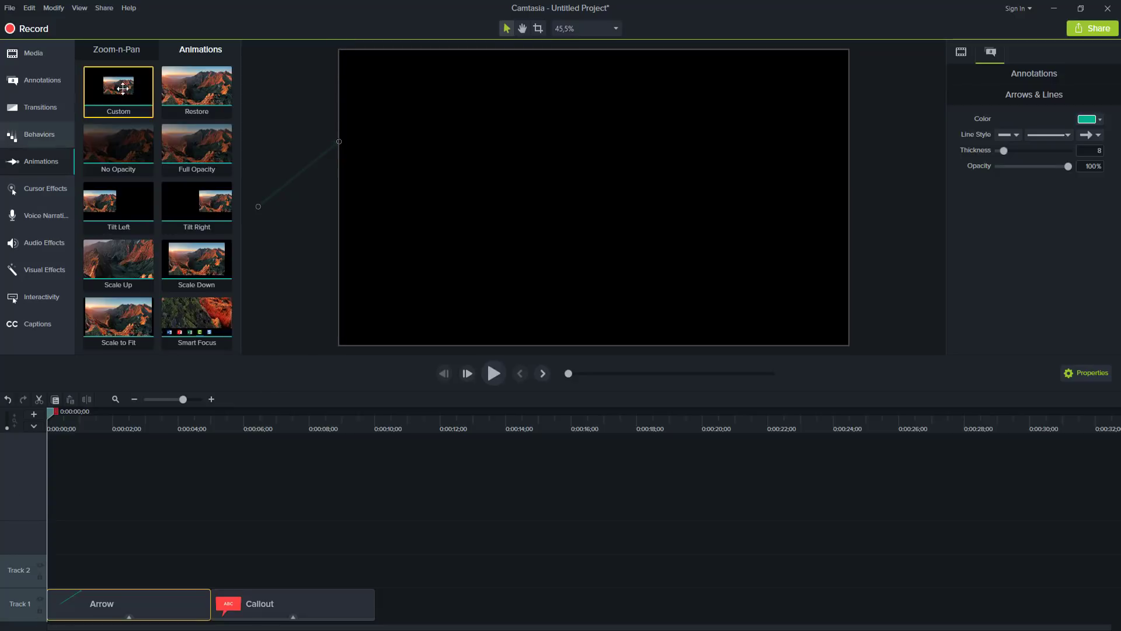
Add a Custom animation to the arrow clip that moves the arrow onto the canvas, and stretch it over the whole clip
left_click_drag(119, 91, 74, 609)
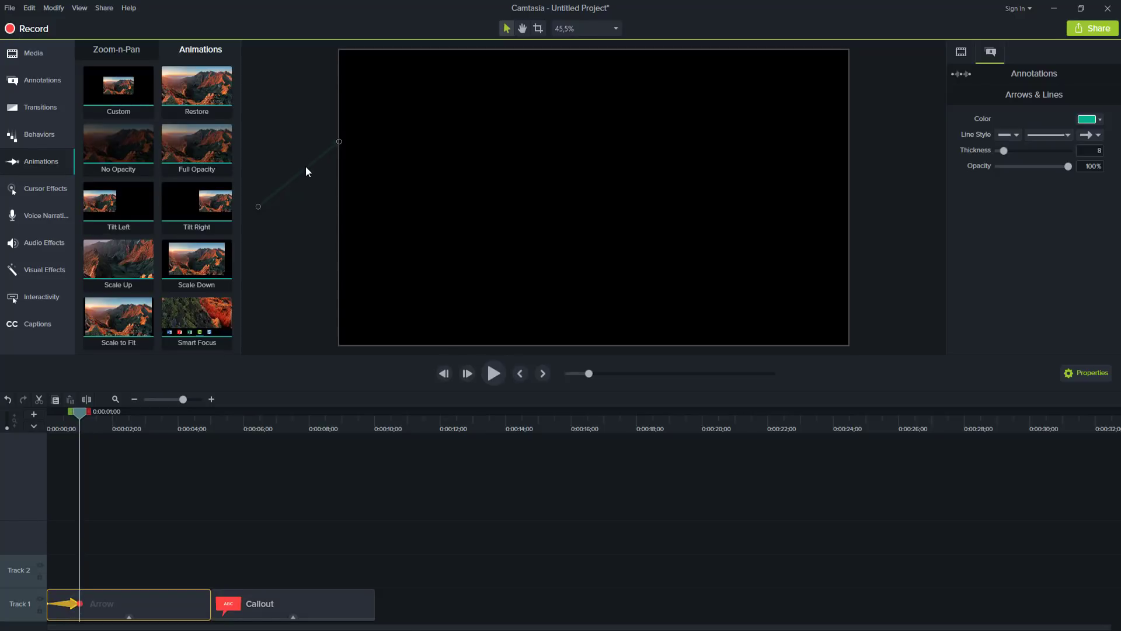
left_click_drag(308, 168, 686, 166)
left_click_drag(74, 611, 208, 607)
Play back the arrow clip from the start of the timeline to preview the custom movement animation
left_click(169, 431)
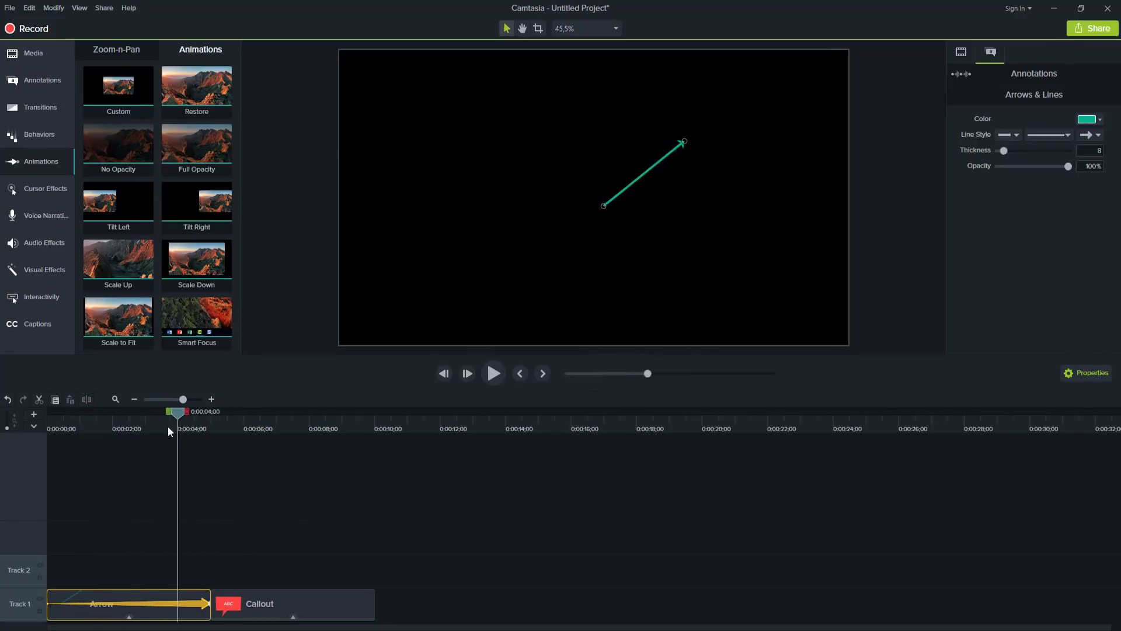
key("ctrl+Home")
left_click(450, 441)
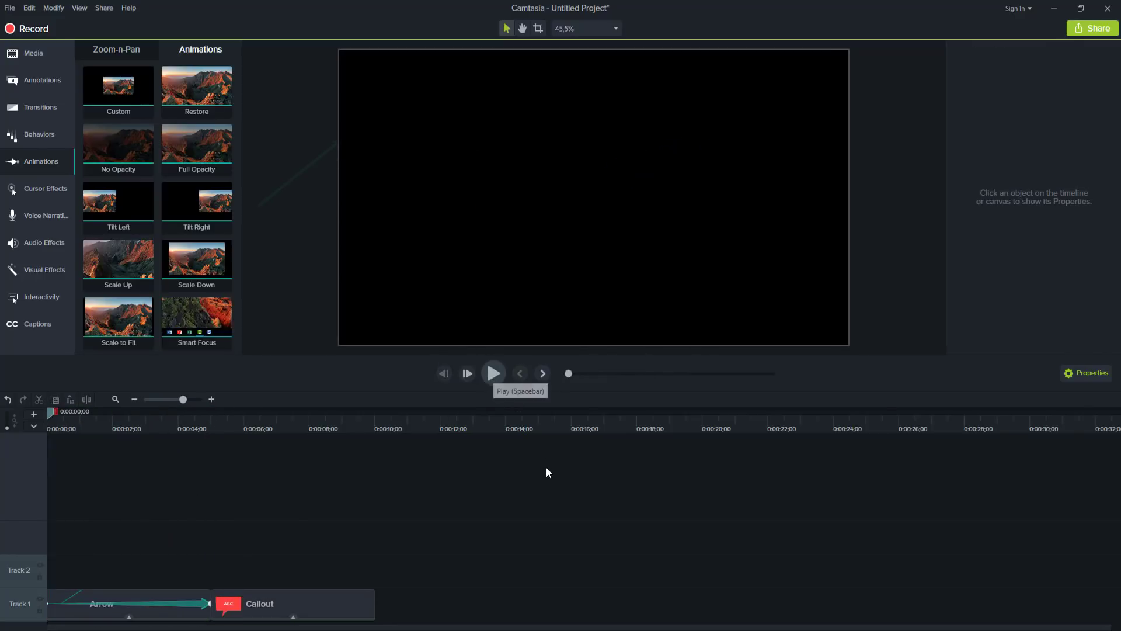
left_click(493, 374)
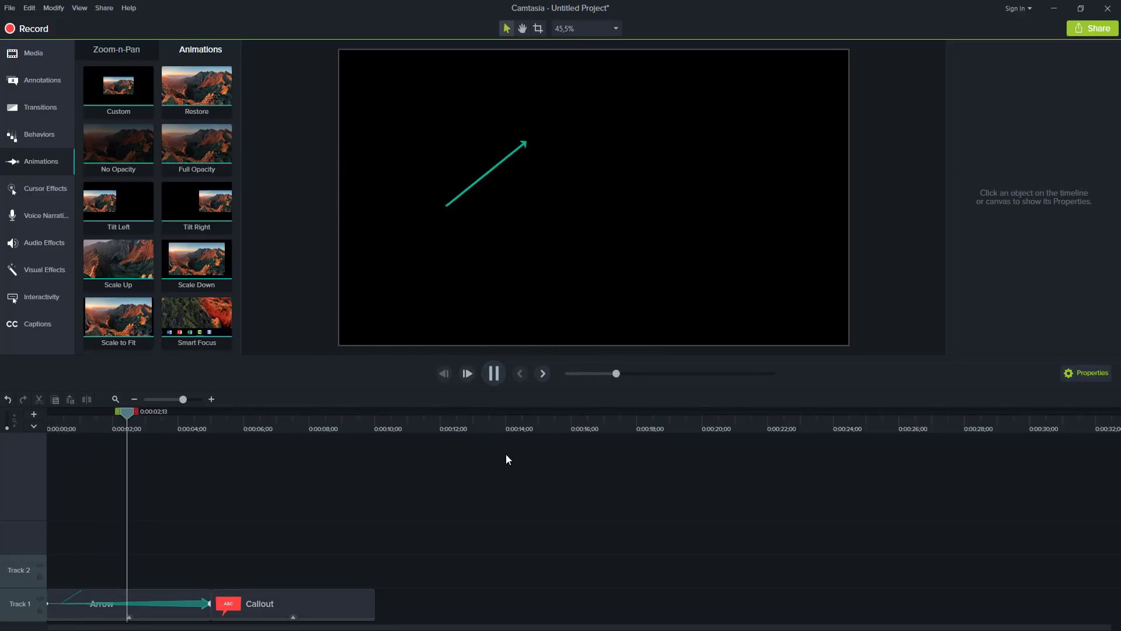
left_click(494, 373)
Delete the arrow clip's custom animation and, at the start of the timeline, move the arrow back near the canvas centre
left_click(175, 605)
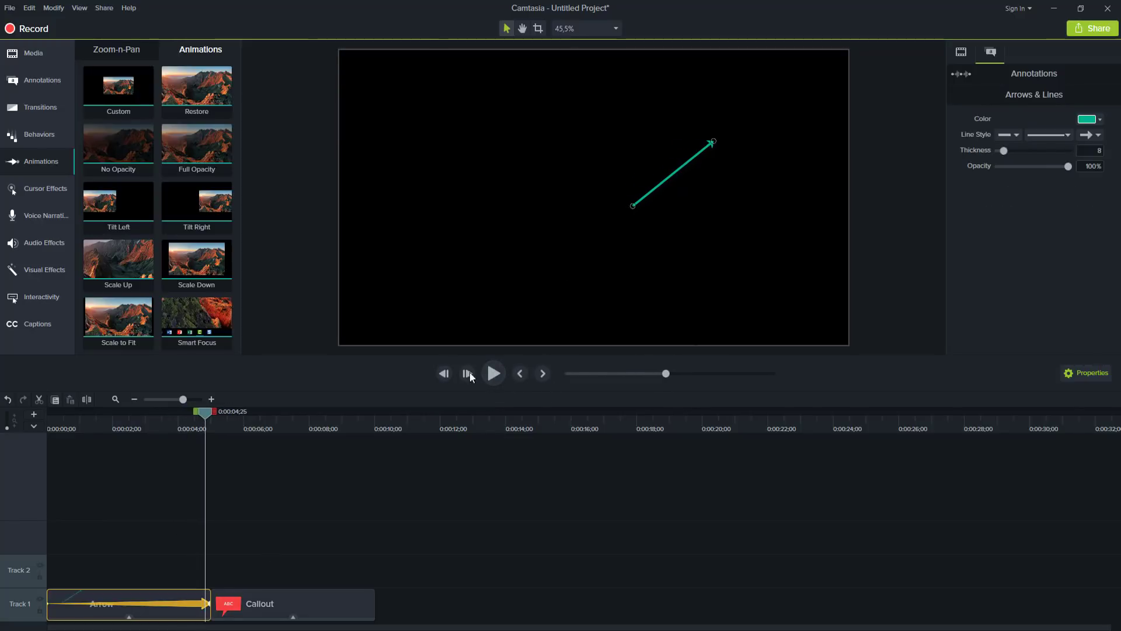
left_click(368, 545)
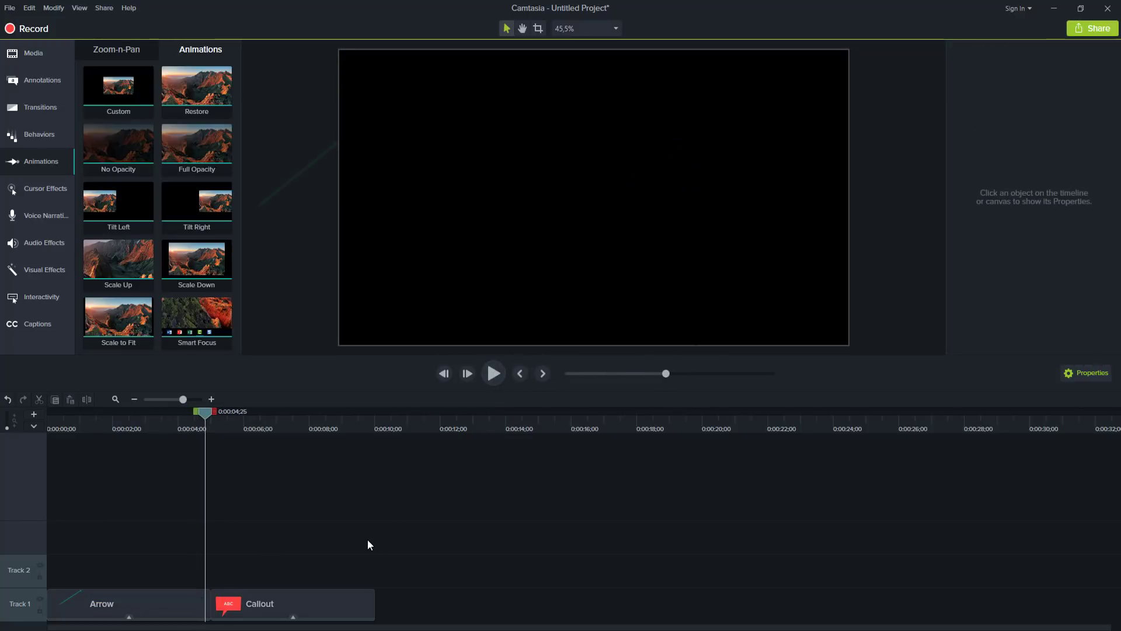
left_click_drag(126, 425, 30, 409)
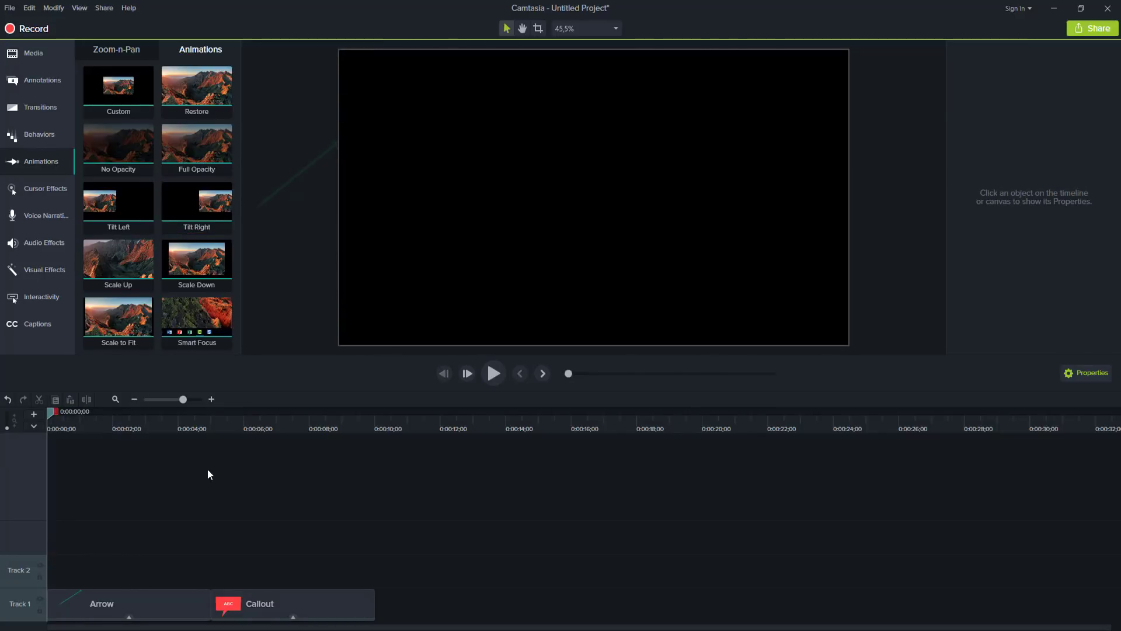
left_click(149, 605)
left_click_drag(317, 162, 632, 165)
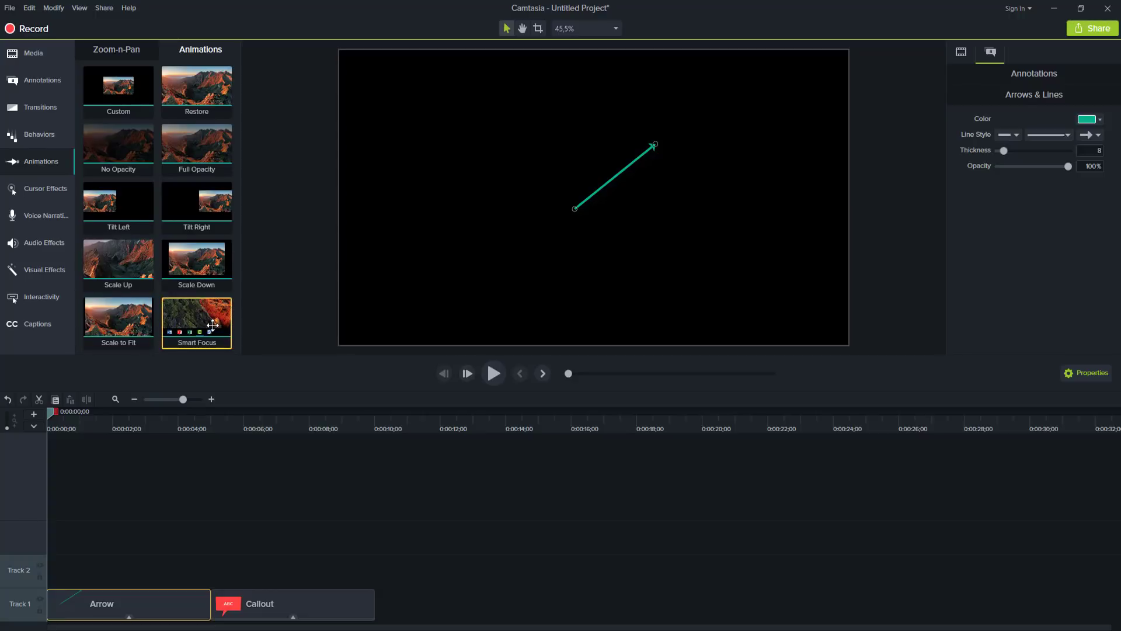
Examine the Smart Focus and other animation presets, the cursor effects, voice narration and audio effects, and the arrow clip's Add Clip Speed option
left_click_drag(211, 325, 108, 605)
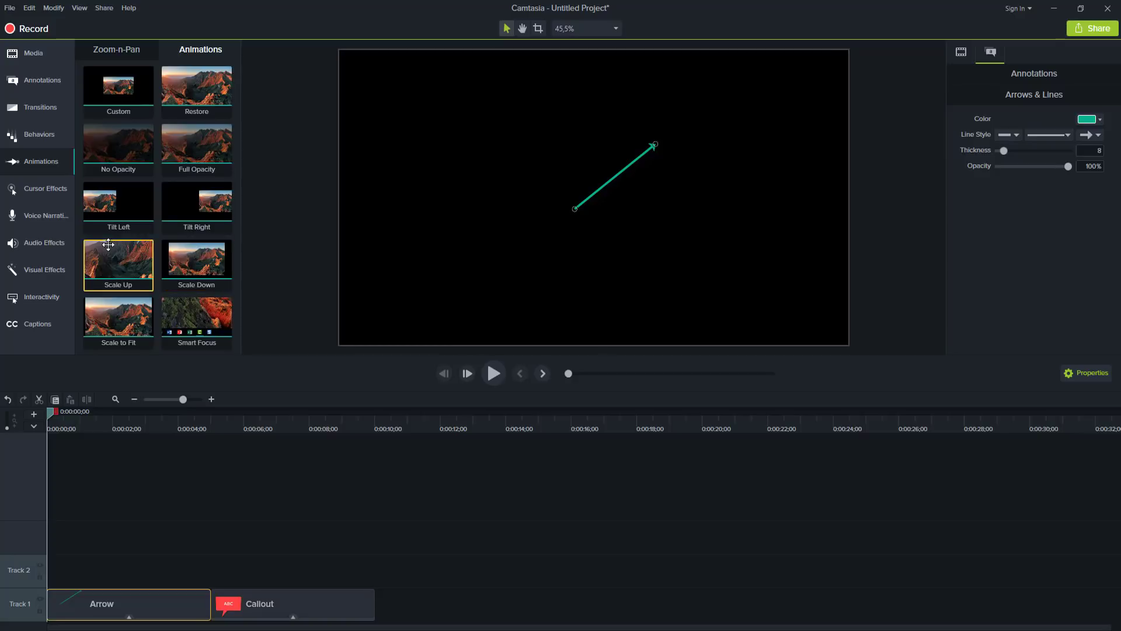
left_click_drag(127, 141, 156, 202)
left_click(35, 190)
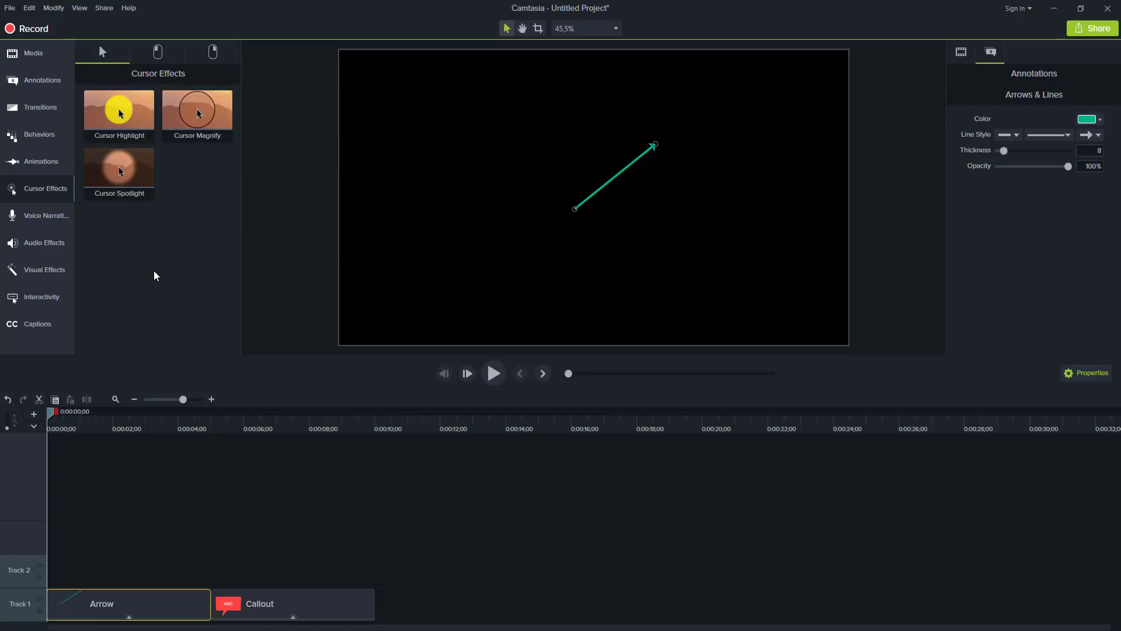
left_click(39, 218)
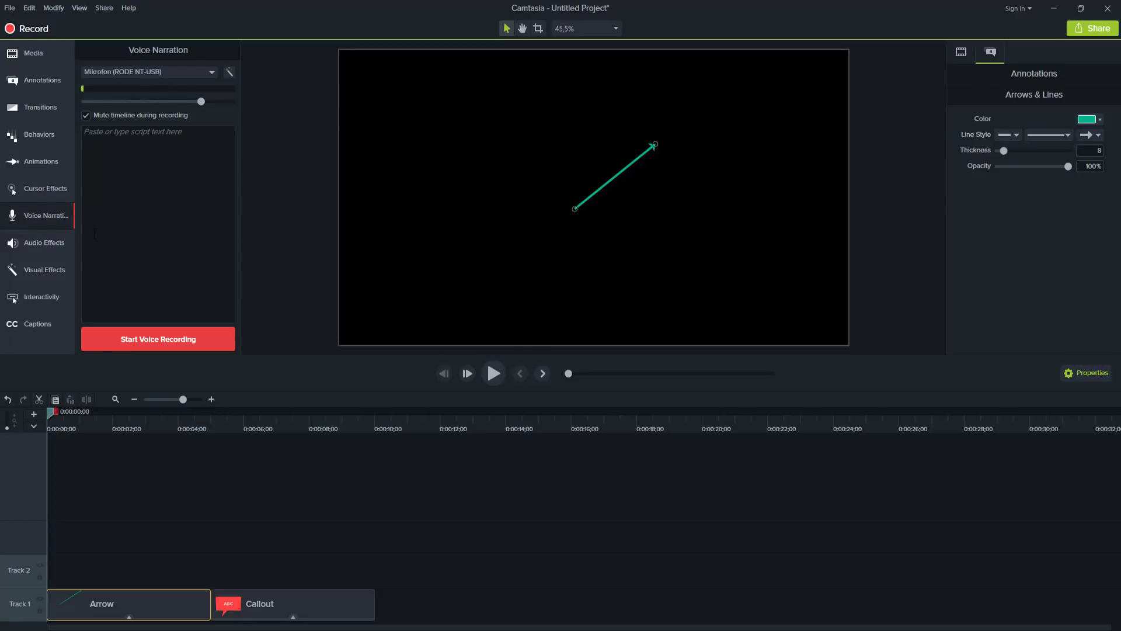
left_click(56, 246)
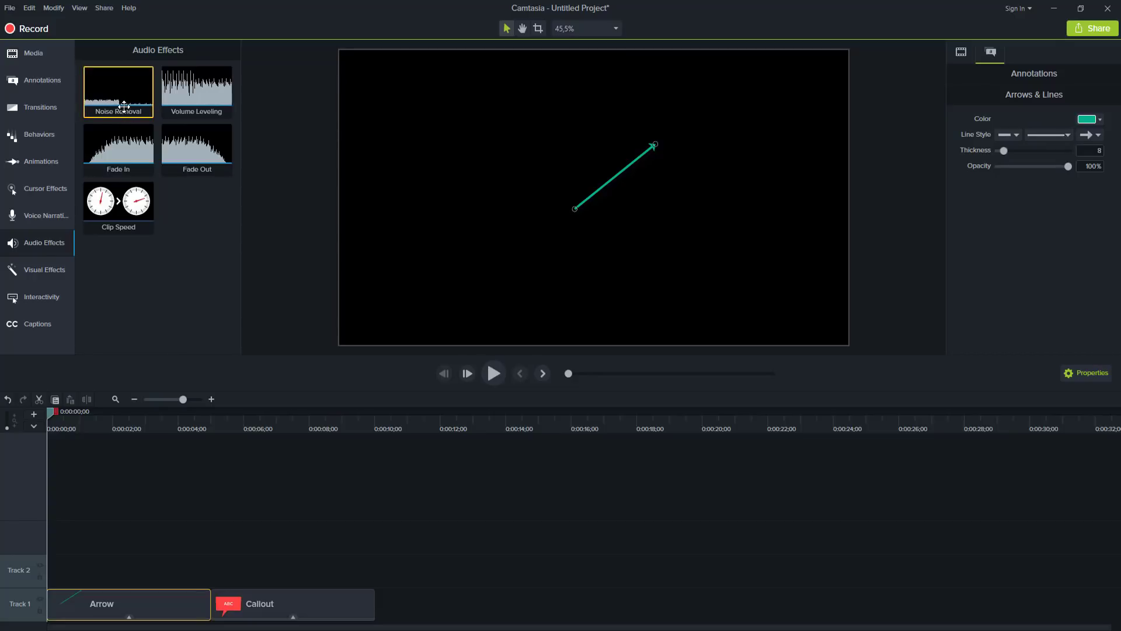
left_click_drag(112, 105, 151, 125)
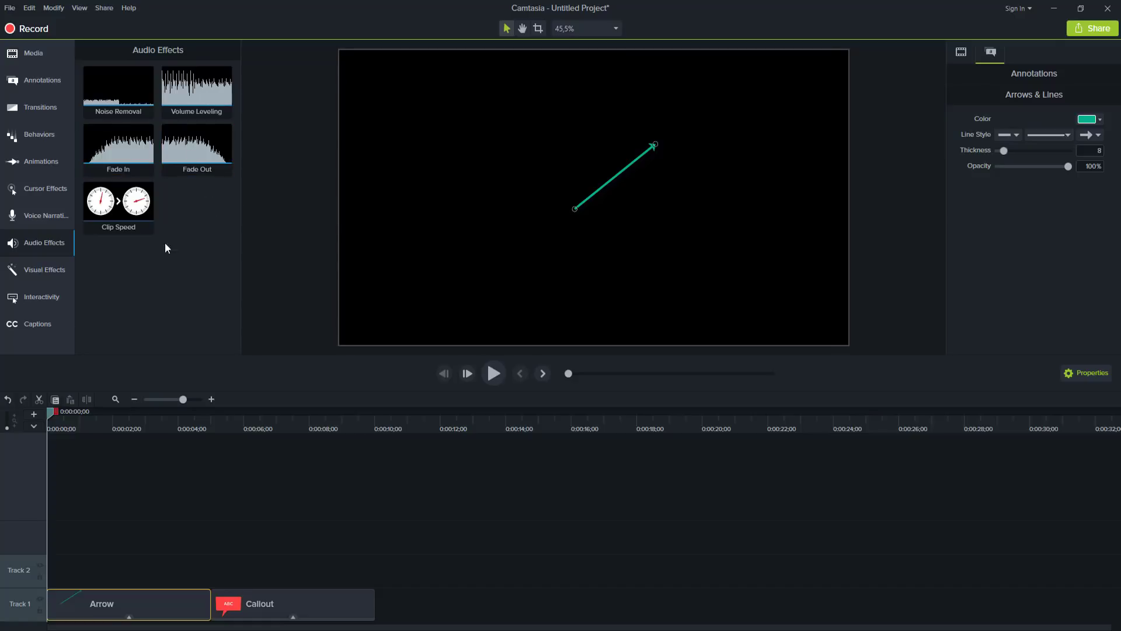
right_click(98, 610)
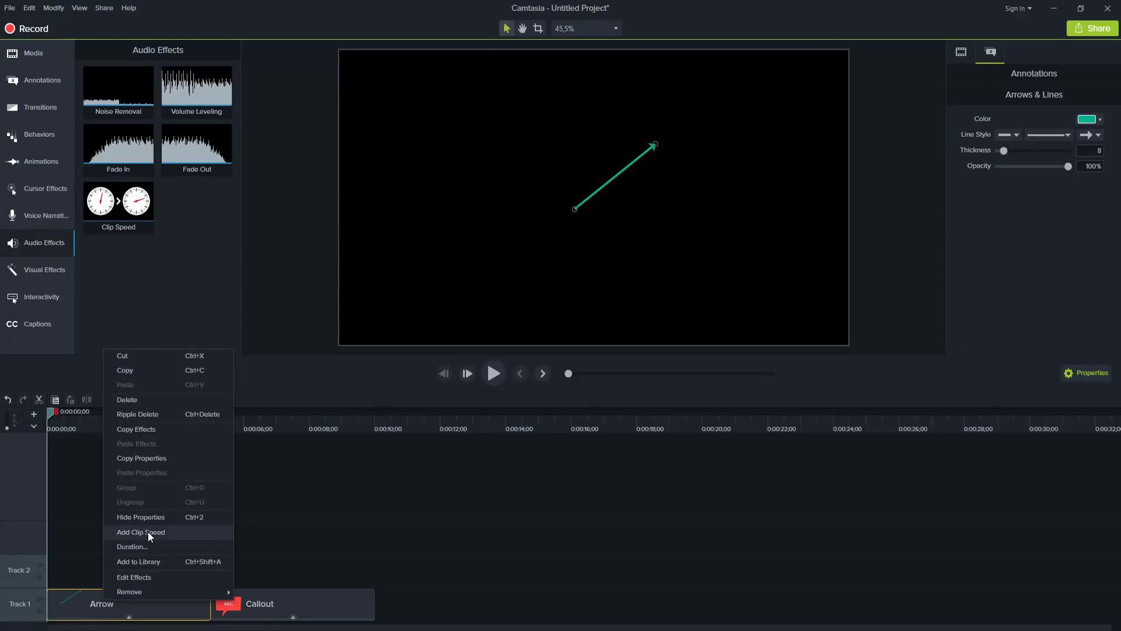
left_click(275, 443)
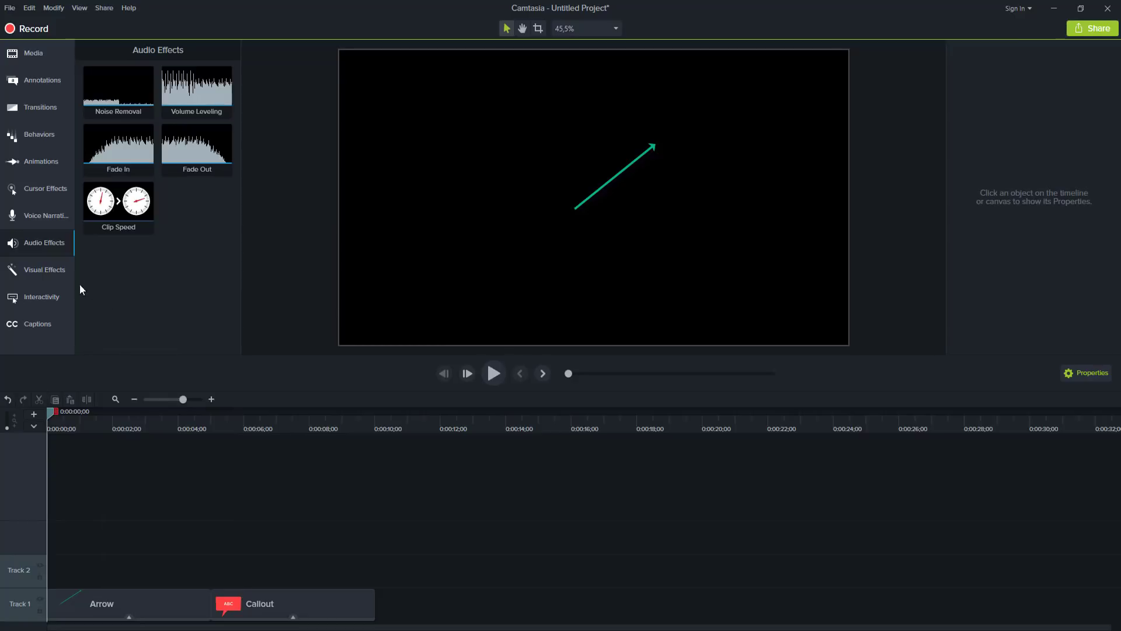
Try the Border visual effect on the arrow clip and delete it from the clip's effects
left_click(62, 275)
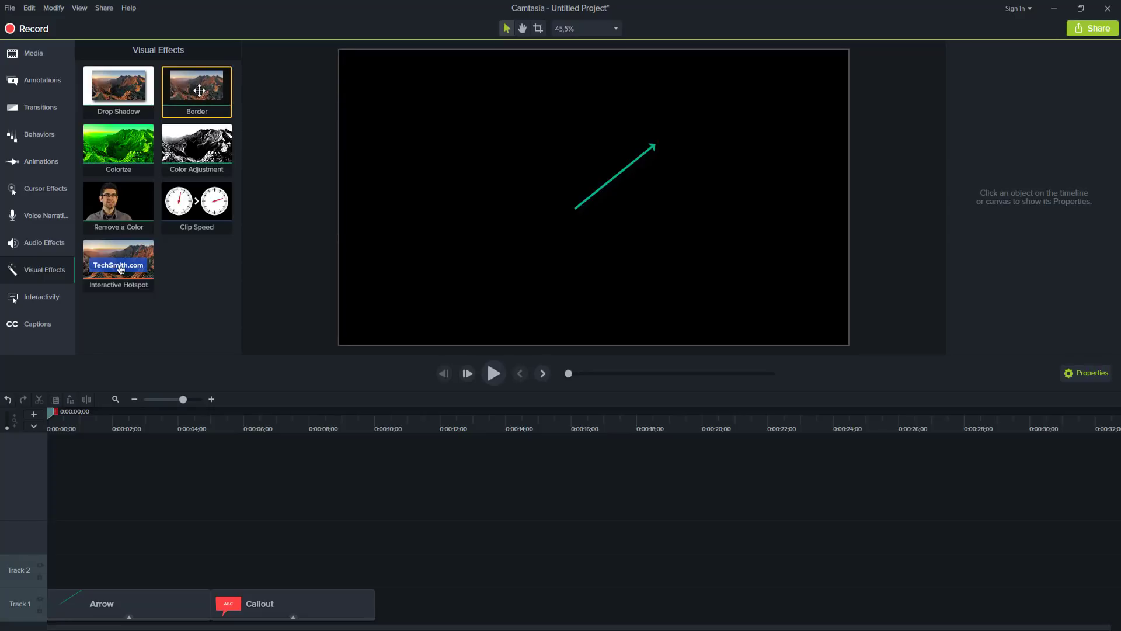
left_click_drag(209, 88, 124, 605)
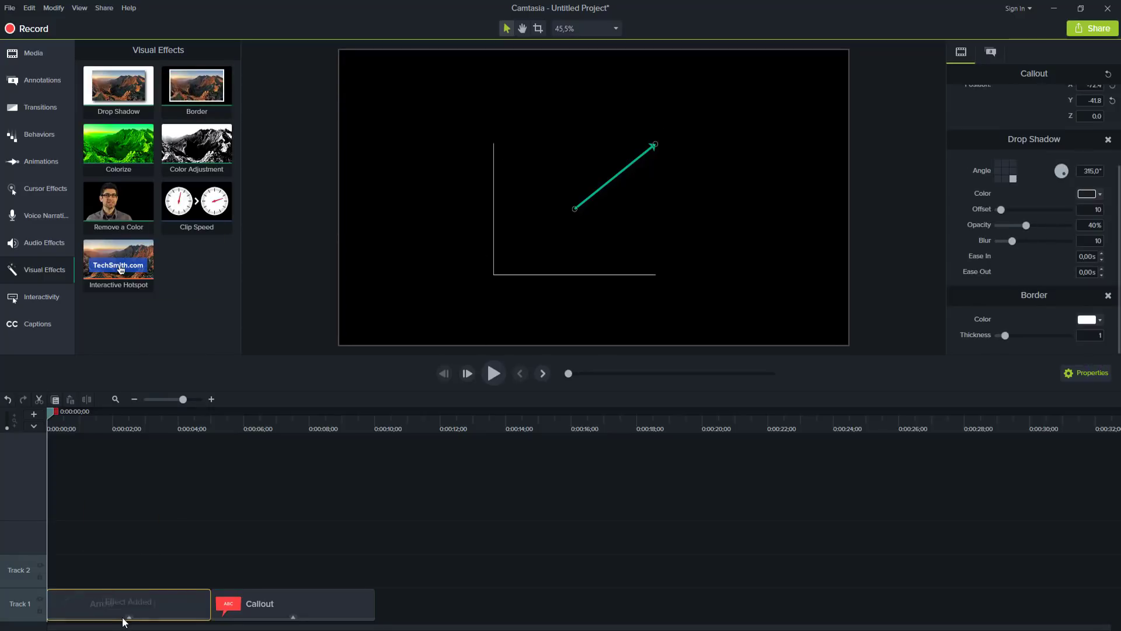
left_click(128, 616)
left_click(90, 604)
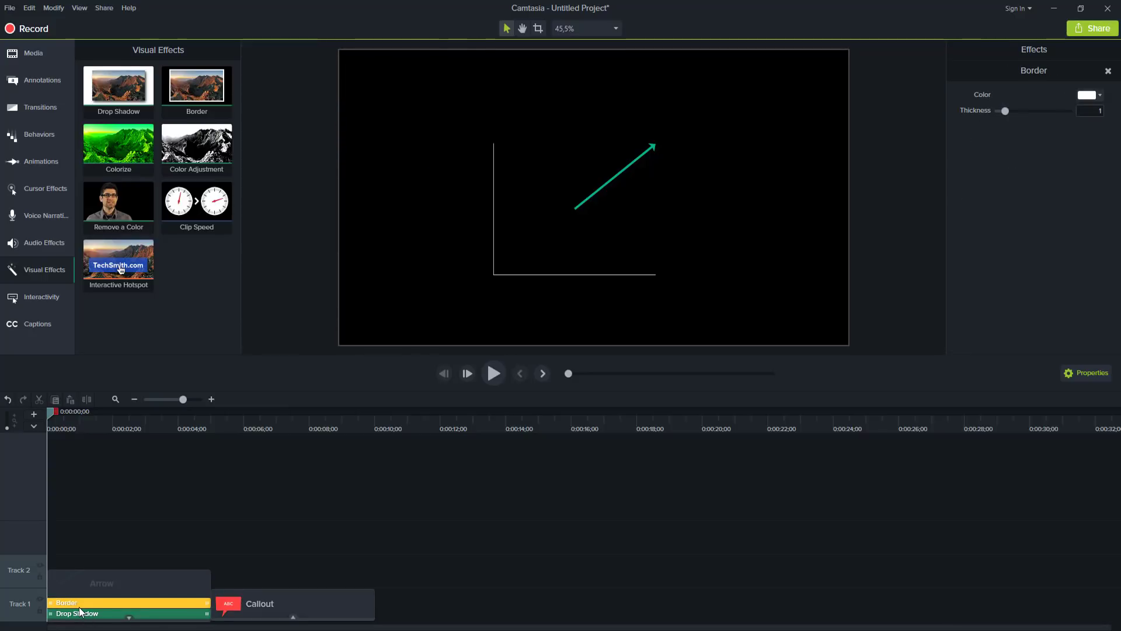
left_click(111, 561)
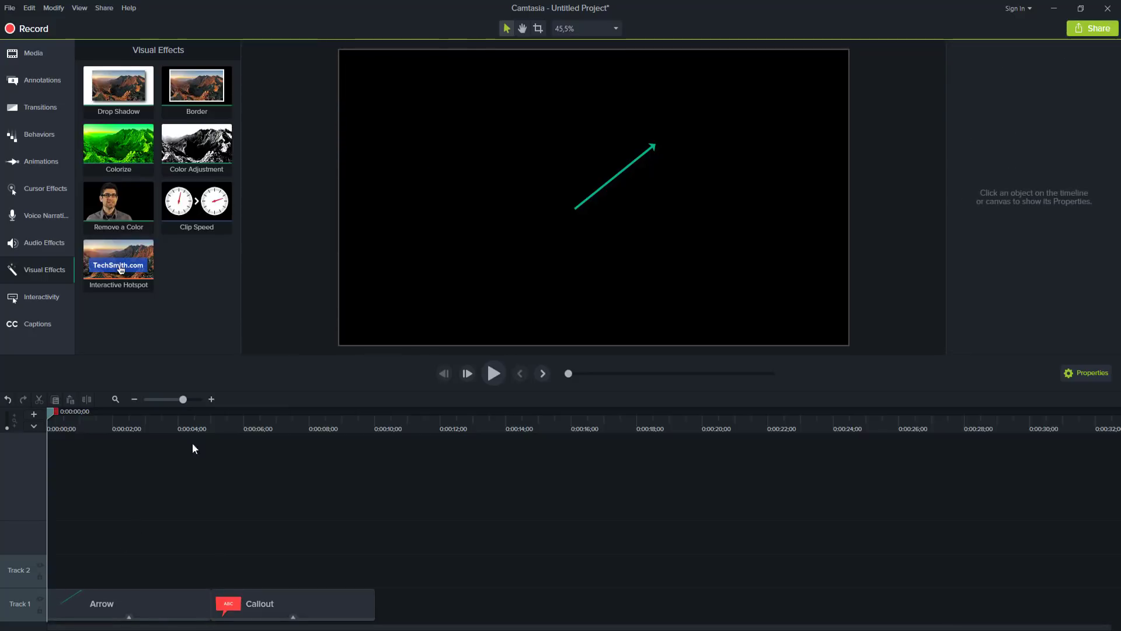
Examine the quiz and caption options, and review the visual effects, audio effects, animations, behaviors, transitions, callout annotations and media bin
left_click_drag(197, 88, 269, 602)
left_click(54, 299)
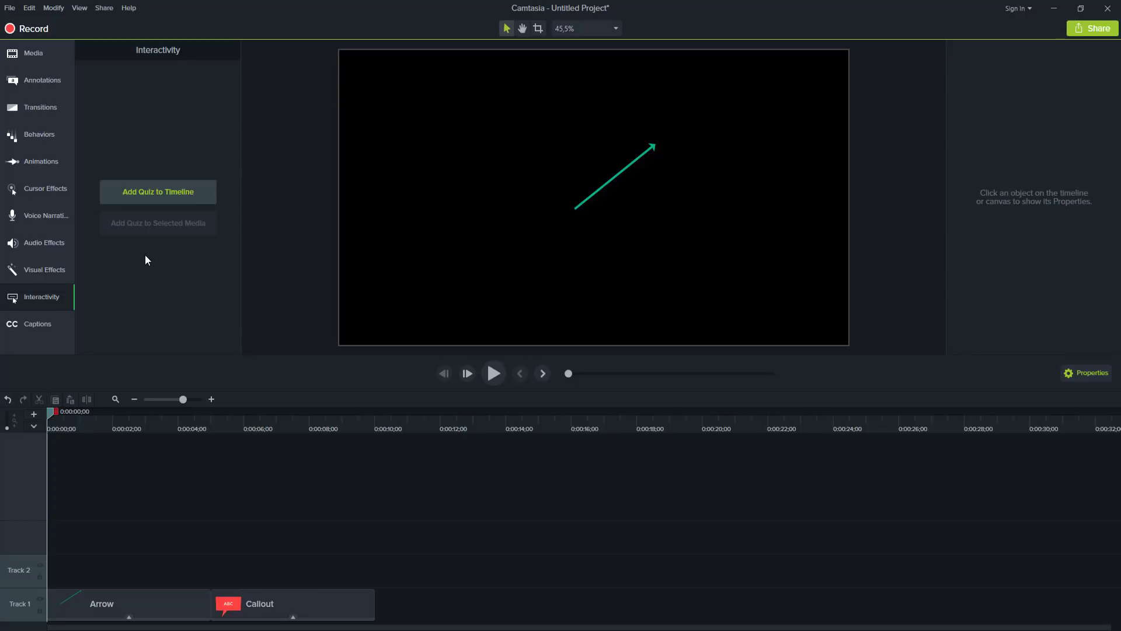
left_click(57, 327)
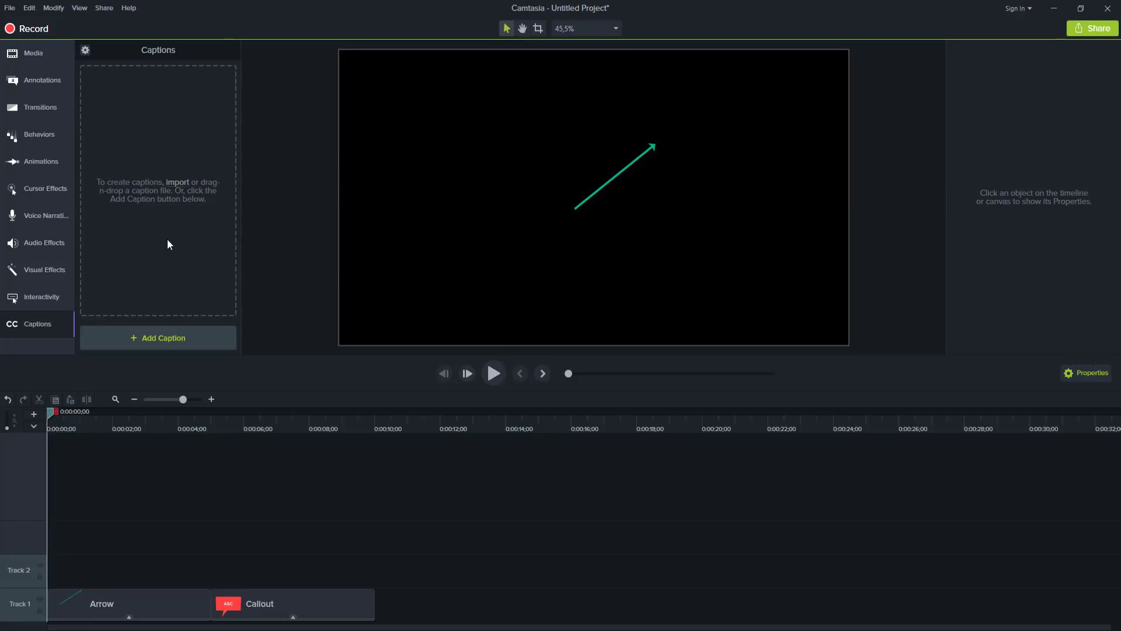
left_click(65, 268)
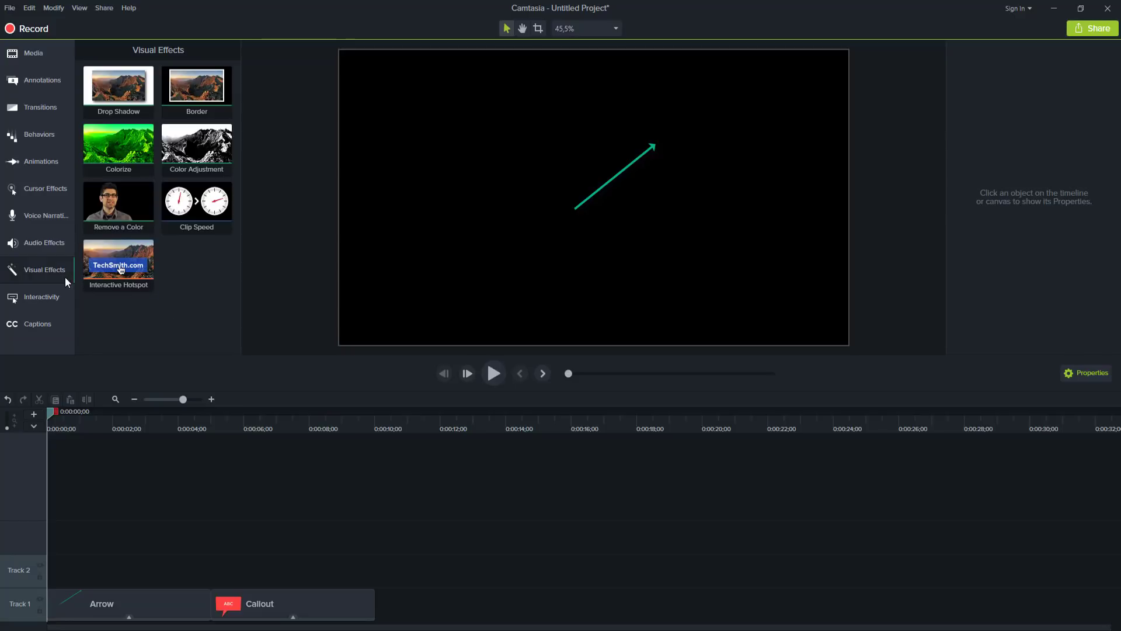
left_click(50, 244)
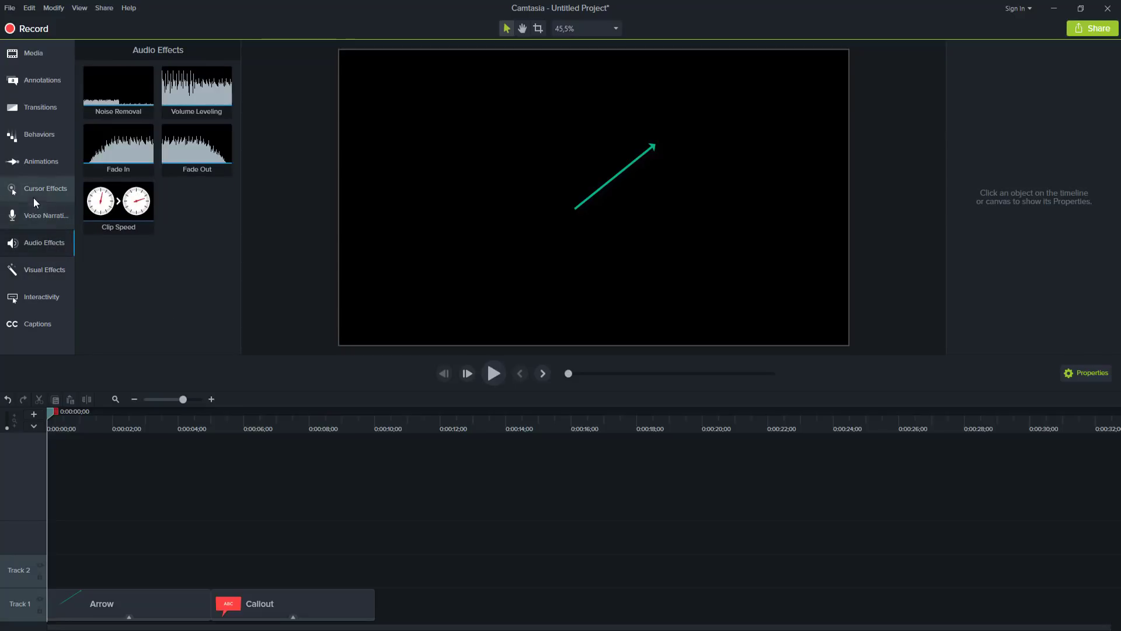
left_click(34, 158)
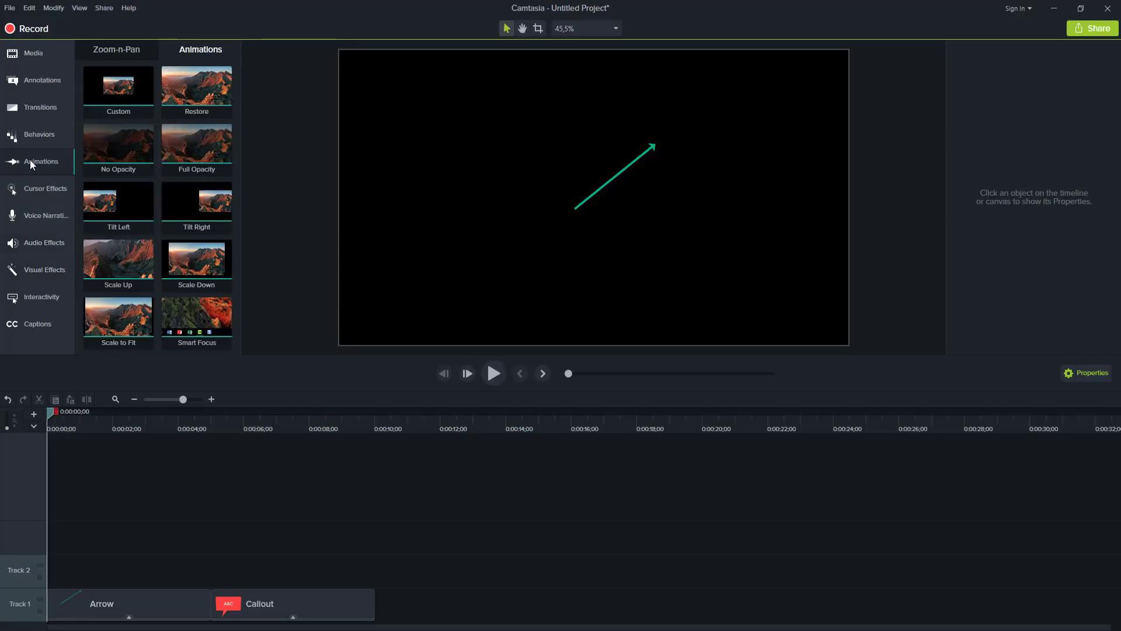
left_click(44, 134)
left_click(49, 110)
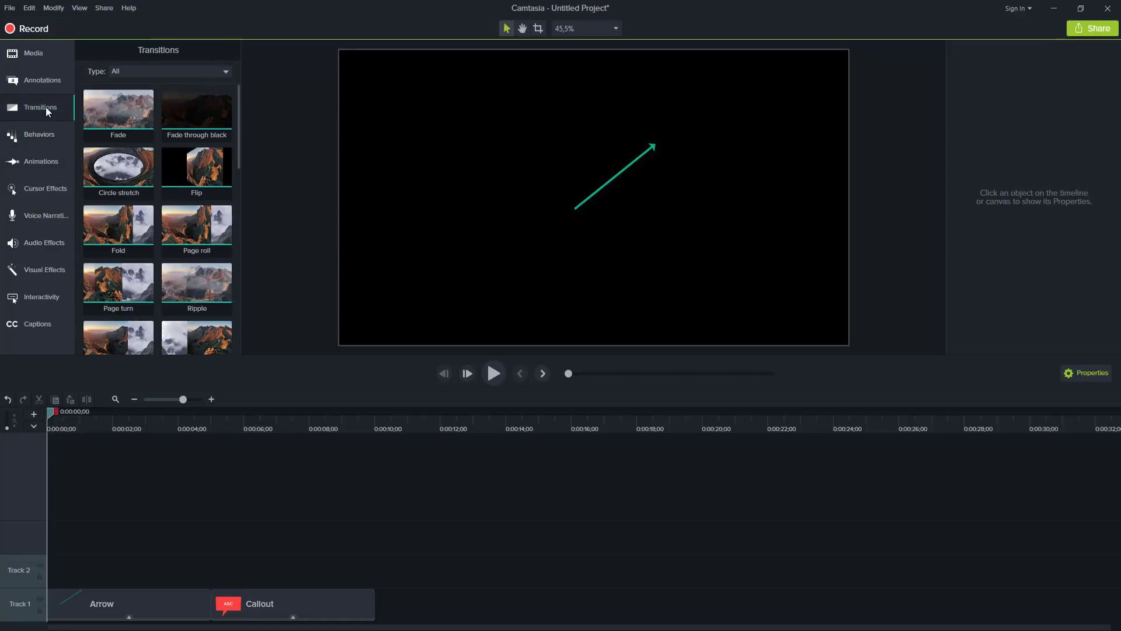
left_click(36, 88)
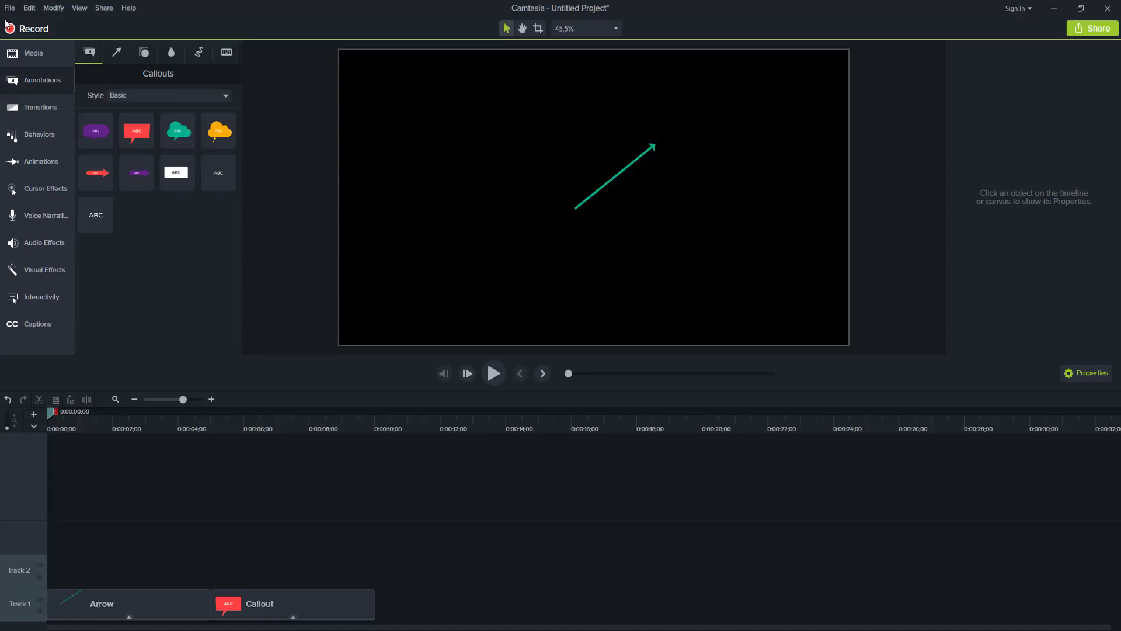
left_click(29, 53)
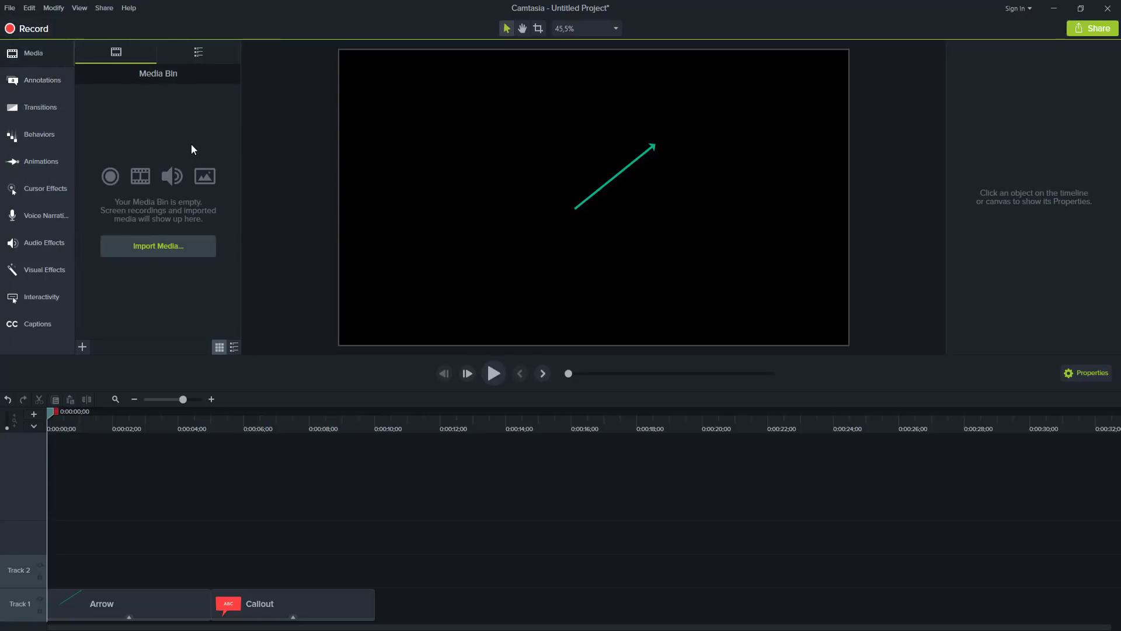